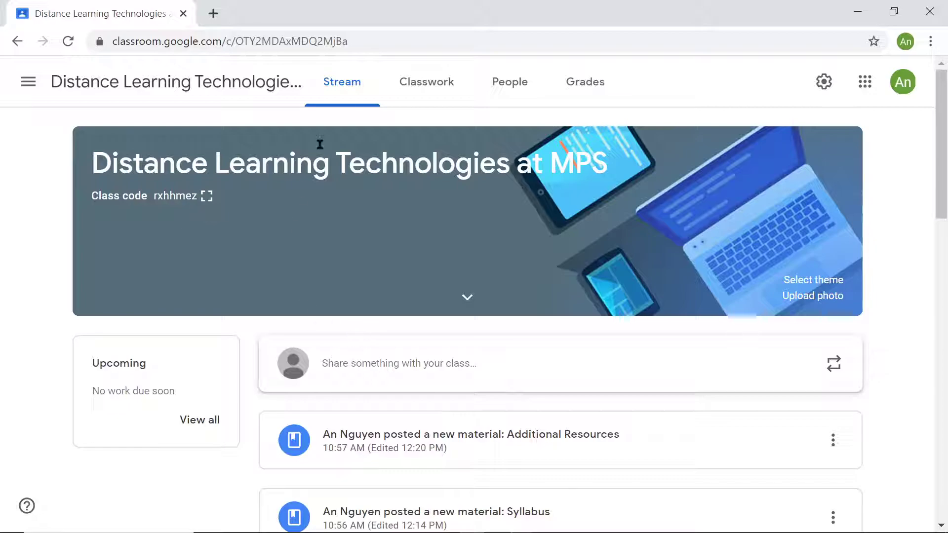
- Open the class's Classwork page and look through all its topics and posted materials
{"action": "left_click", "coordinate": [426, 80]}
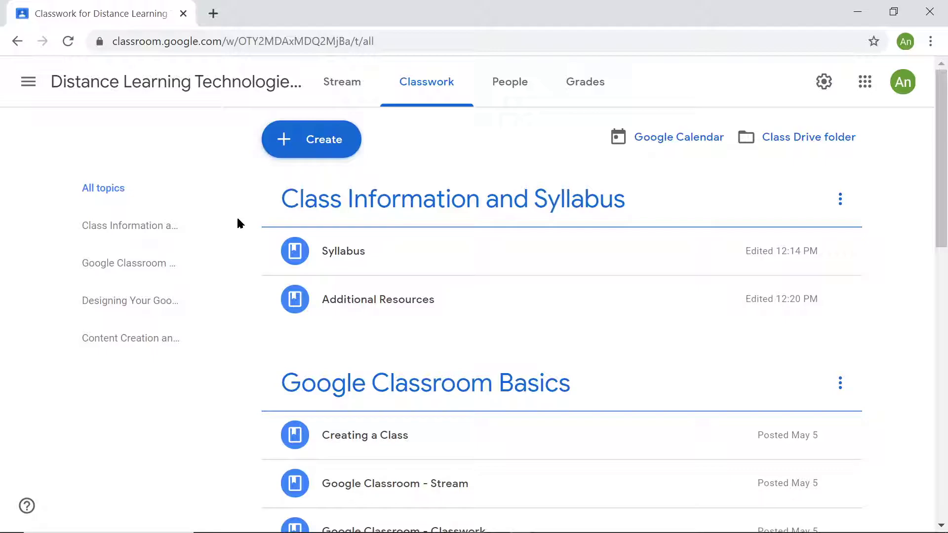
{"action": "scroll", "coordinate": [248, 201], "scroll_direction": "down", "scroll_amount": 5}
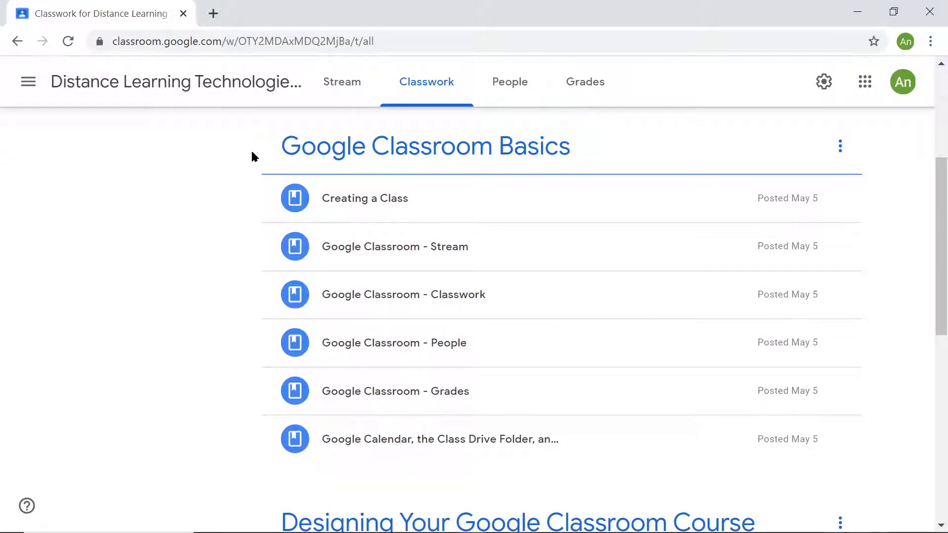
{"action": "scroll", "coordinate": [252, 160], "scroll_direction": "down", "scroll_amount": 2}
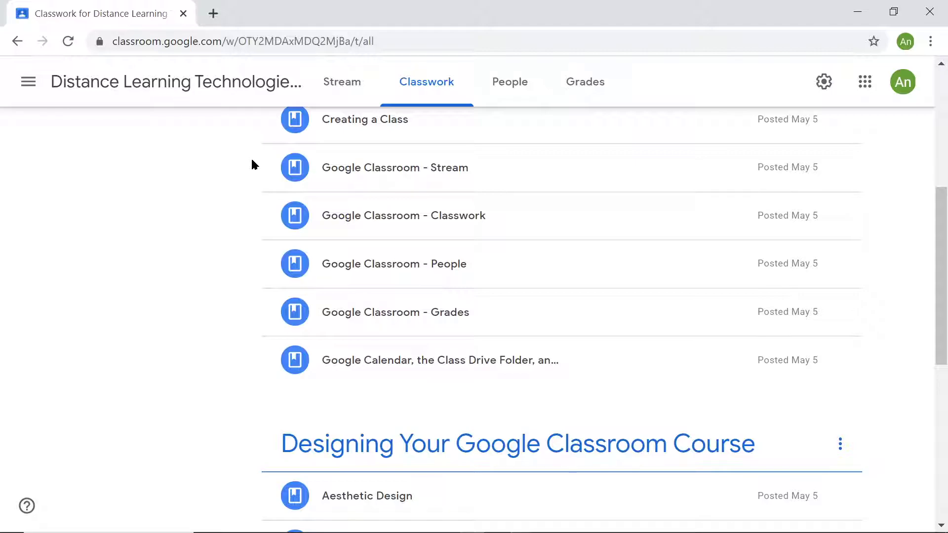
{"action": "scroll", "coordinate": [263, 162], "scroll_direction": "down", "scroll_amount": 4}
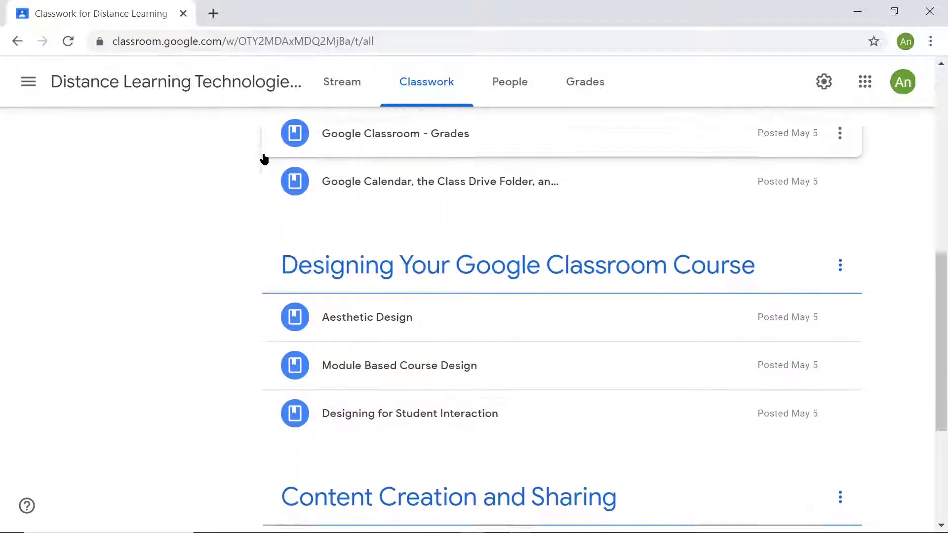
{"action": "scroll", "coordinate": [254, 173], "scroll_direction": "down", "scroll_amount": 3}
{"action": "scroll", "coordinate": [251, 184], "scroll_direction": "up", "scroll_amount": 12}
{"action": "scroll", "coordinate": [251, 177], "scroll_direction": "down", "scroll_amount": 14}
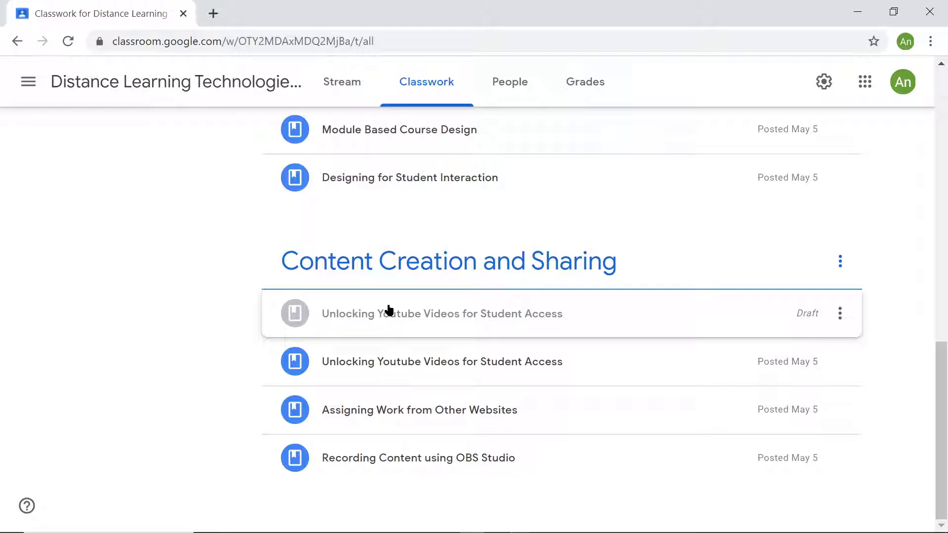
{"action": "scroll", "coordinate": [205, 340], "scroll_direction": "up", "scroll_amount": 12}
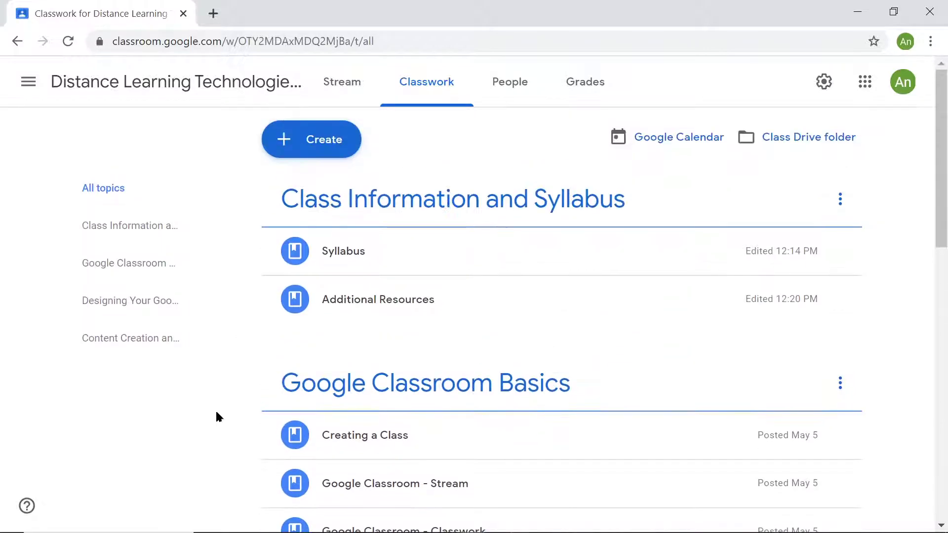
- Look through the posts under the Class Information and Syllabus topic and the Google Classroom Basics topic
{"action": "left_click", "coordinate": [99, 225]}
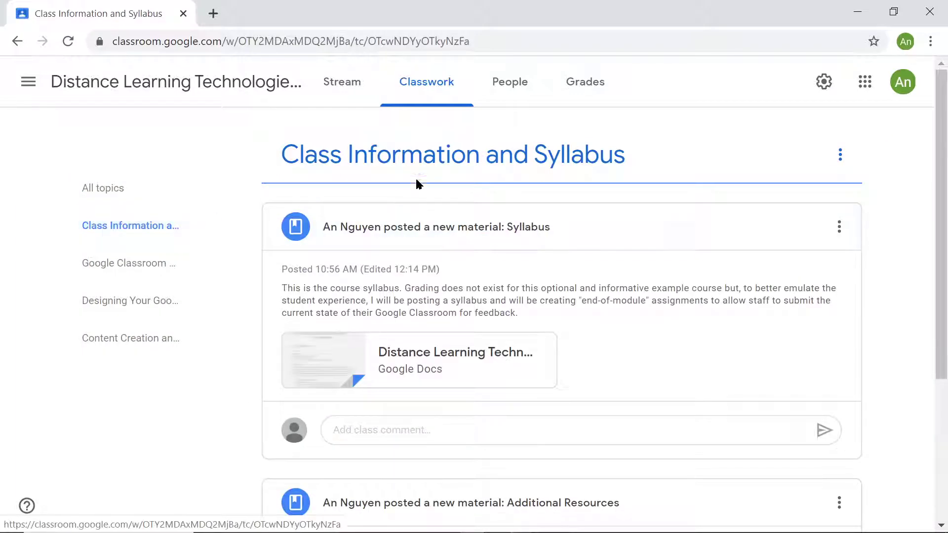
{"action": "scroll", "coordinate": [425, 167], "scroll_direction": "down", "scroll_amount": 2}
{"action": "scroll", "coordinate": [424, 171], "scroll_direction": "down", "scroll_amount": 2}
{"action": "scroll", "coordinate": [423, 185], "scroll_direction": "up", "scroll_amount": 5}
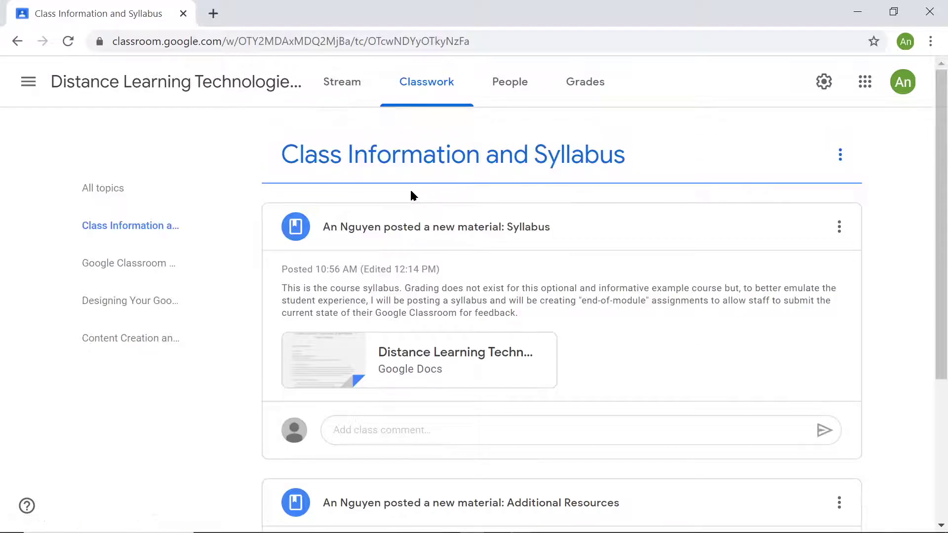
{"action": "left_click", "coordinate": [138, 279]}
{"action": "scroll", "coordinate": [337, 237], "scroll_direction": "down", "scroll_amount": 12}
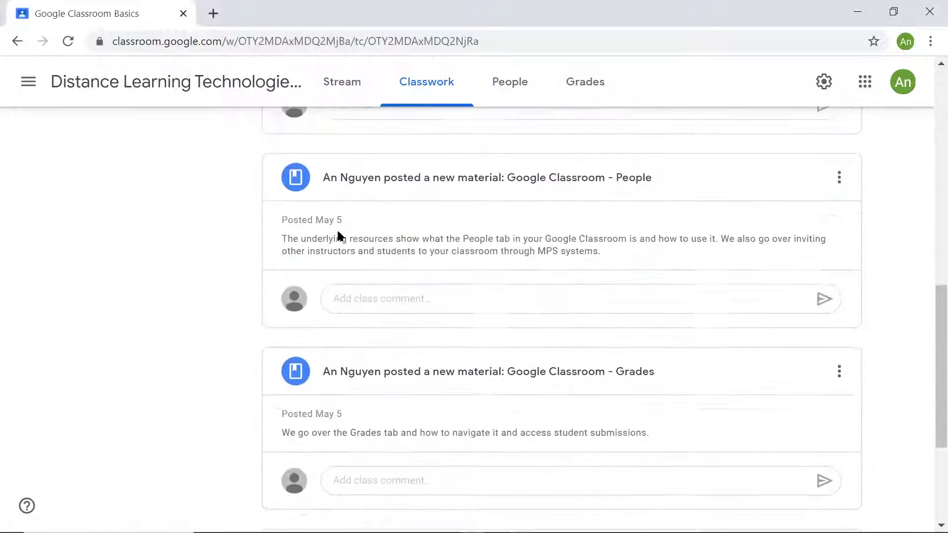
{"action": "scroll", "coordinate": [336, 232], "scroll_direction": "down", "scroll_amount": 4}
{"action": "scroll", "coordinate": [330, 253], "scroll_direction": "up", "scroll_amount": 15}
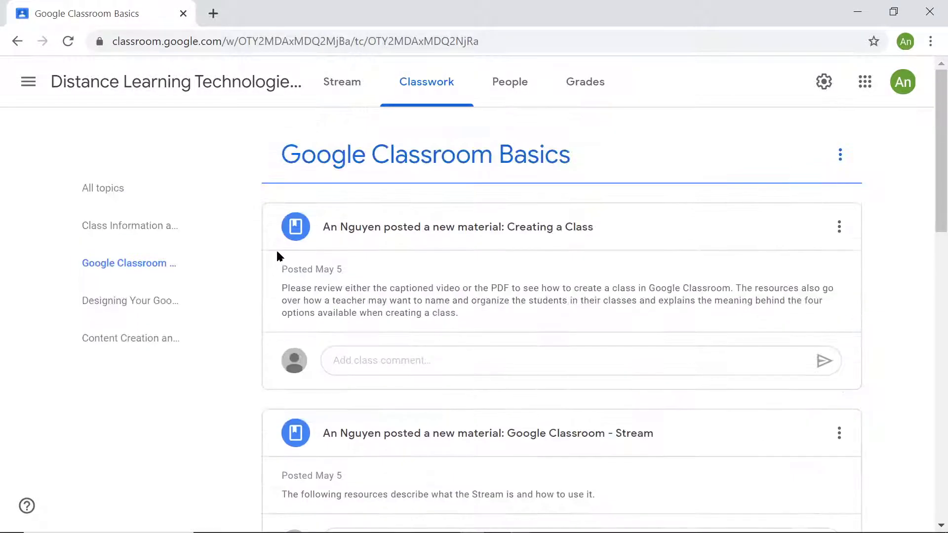
- Check the options of the Creating a Class post and of the Google Classroom Basics topic, and return to all topics
{"action": "left_click", "coordinate": [371, 360]}
{"action": "left_click", "coordinate": [838, 225]}
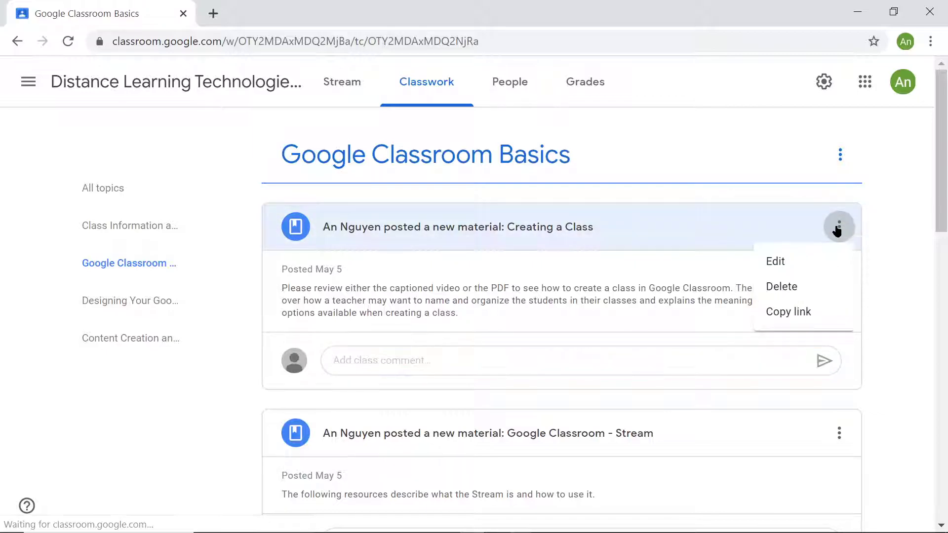
{"action": "left_click", "coordinate": [883, 204]}
{"action": "left_click", "coordinate": [840, 154]}
{"action": "left_click", "coordinate": [764, 143]}
{"action": "left_click", "coordinate": [125, 190]}
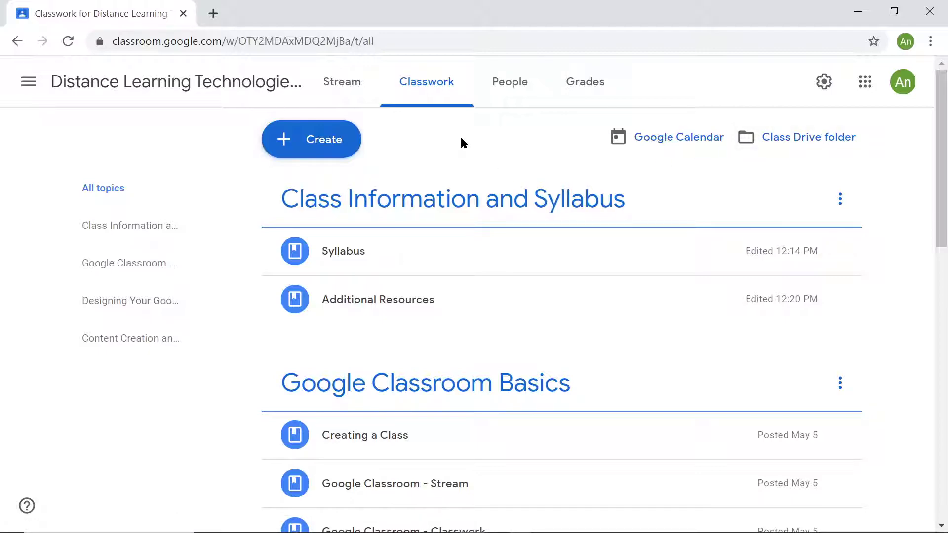
- Create a new classwork topic named Example Topic
{"action": "left_click", "coordinate": [295, 145]}
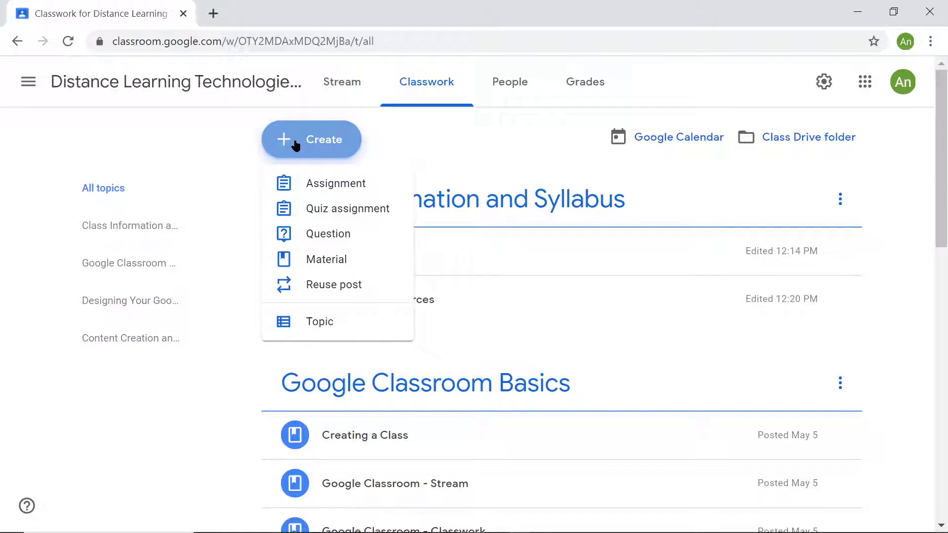
{"action": "left_click", "coordinate": [318, 327]}
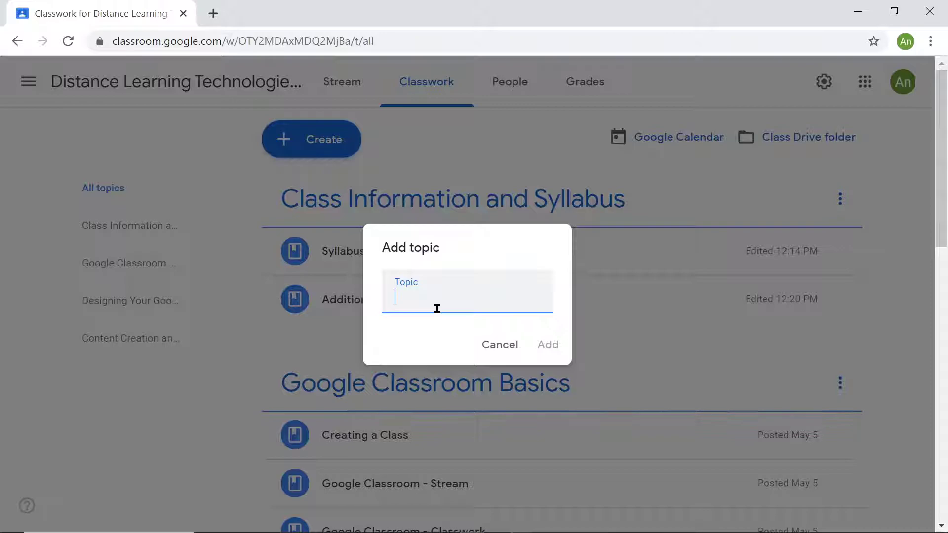
{"action": "type", "text": "Example Topic"}
{"action": "key", "text": "Return"}
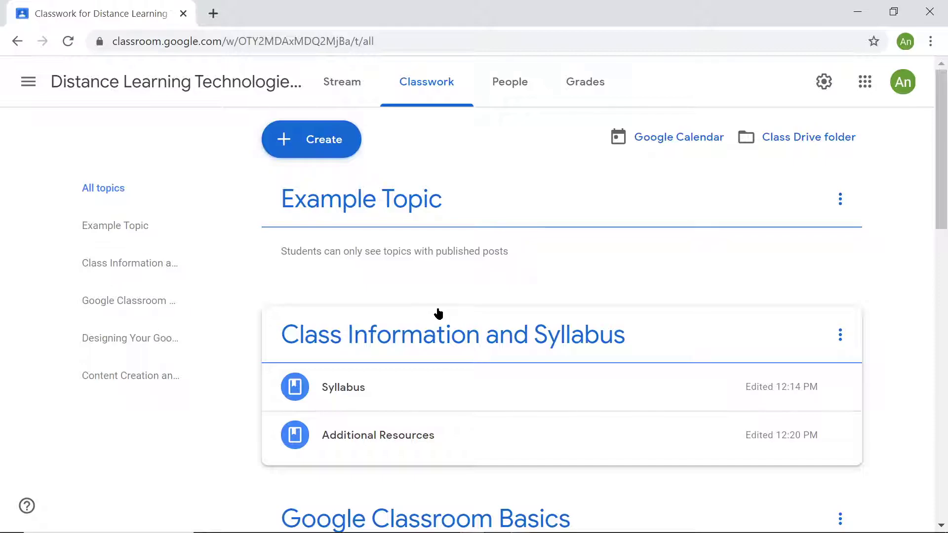
{"action": "left_click_drag", "start_coordinate": [491, 207], "coordinate": [472, 184]}
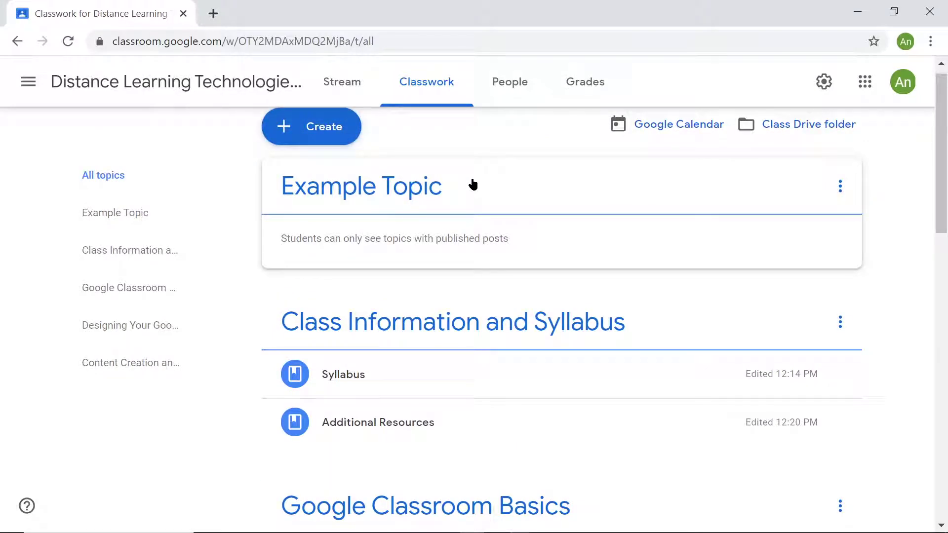
{"action": "left_click_drag", "start_coordinate": [280, 239], "coordinate": [531, 248]}
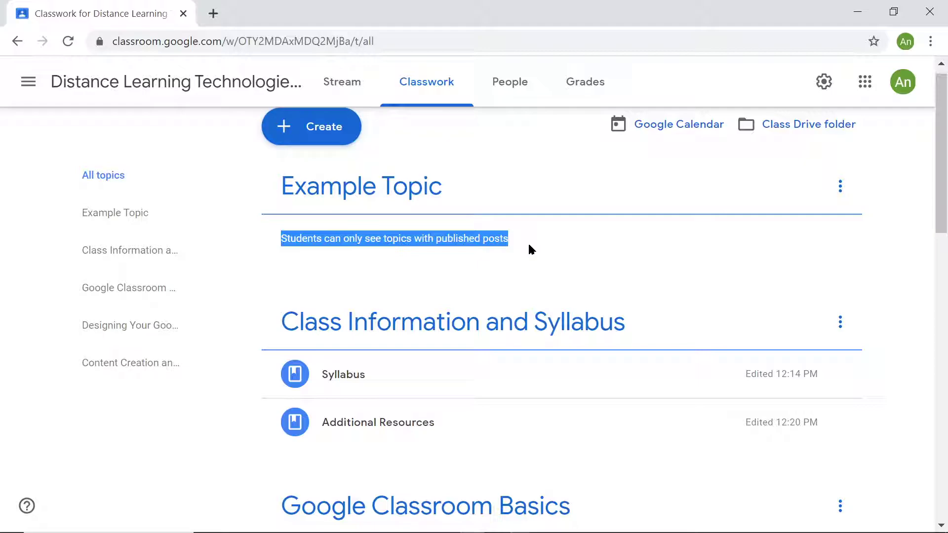
- Reuse the class's existing Syllabus post as a new material, without creating new copies of its attachments
{"action": "left_click", "coordinate": [306, 126]}
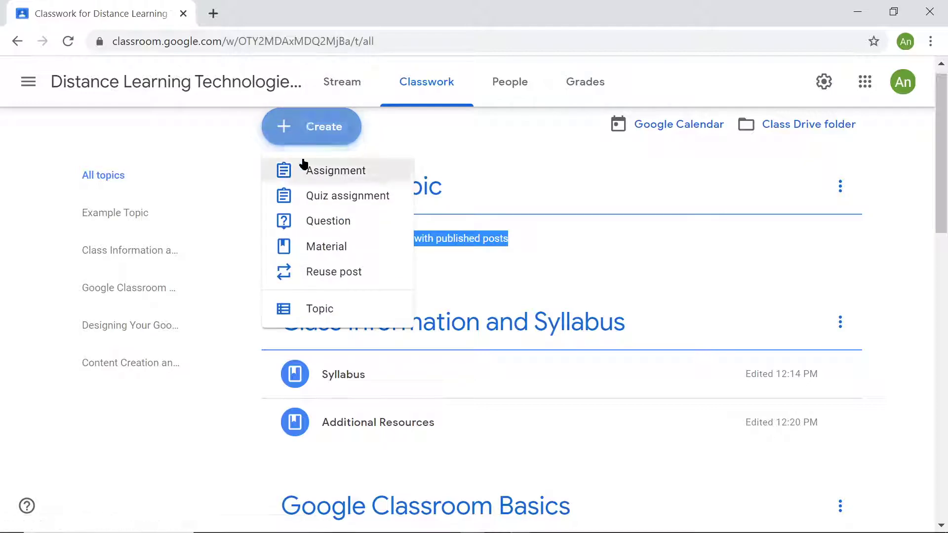
{"action": "left_click", "coordinate": [300, 274]}
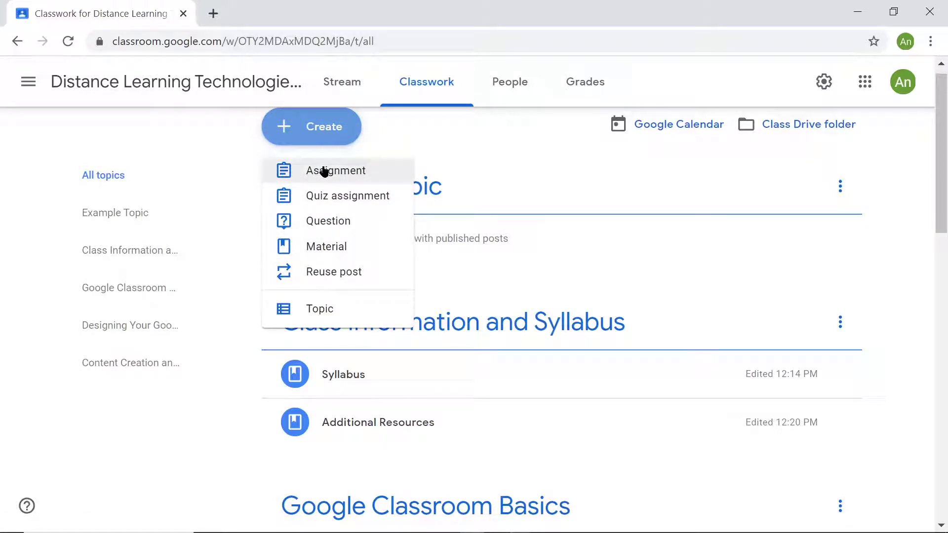
{"action": "left_click", "coordinate": [327, 276]}
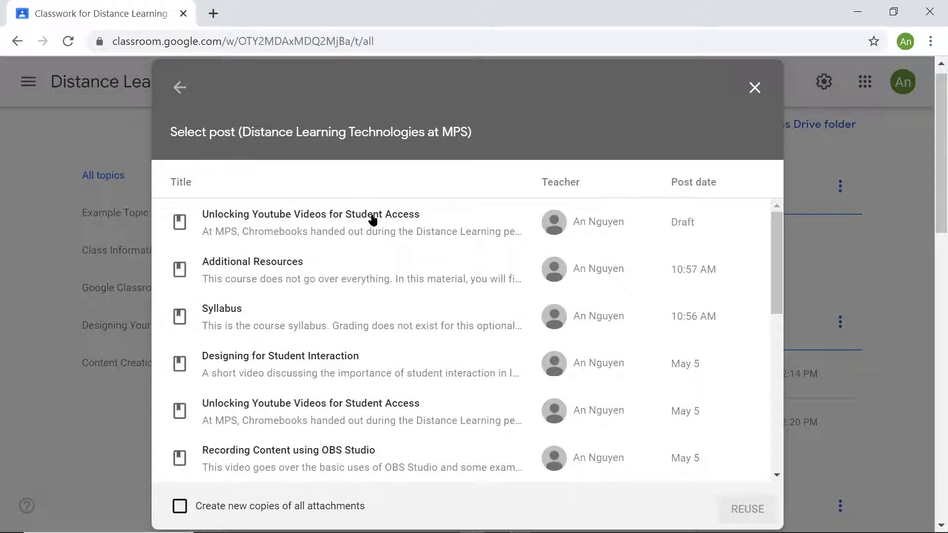
{"action": "scroll", "coordinate": [373, 220], "scroll_direction": "down", "scroll_amount": 2}
{"action": "scroll", "coordinate": [373, 218], "scroll_direction": "down", "scroll_amount": 2}
{"action": "scroll", "coordinate": [328, 237], "scroll_direction": "up", "scroll_amount": 4}
{"action": "left_click", "coordinate": [282, 321]}
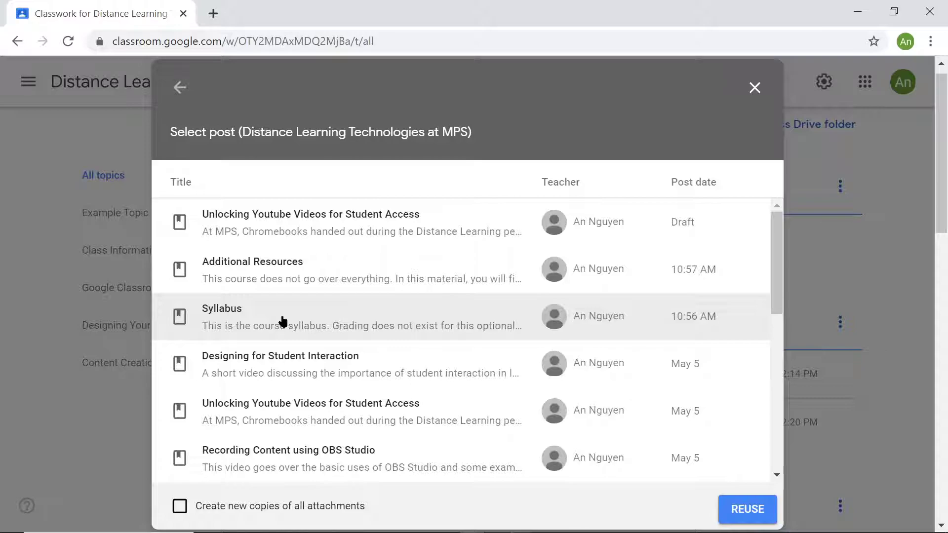
{"action": "left_click", "coordinate": [747, 501]}
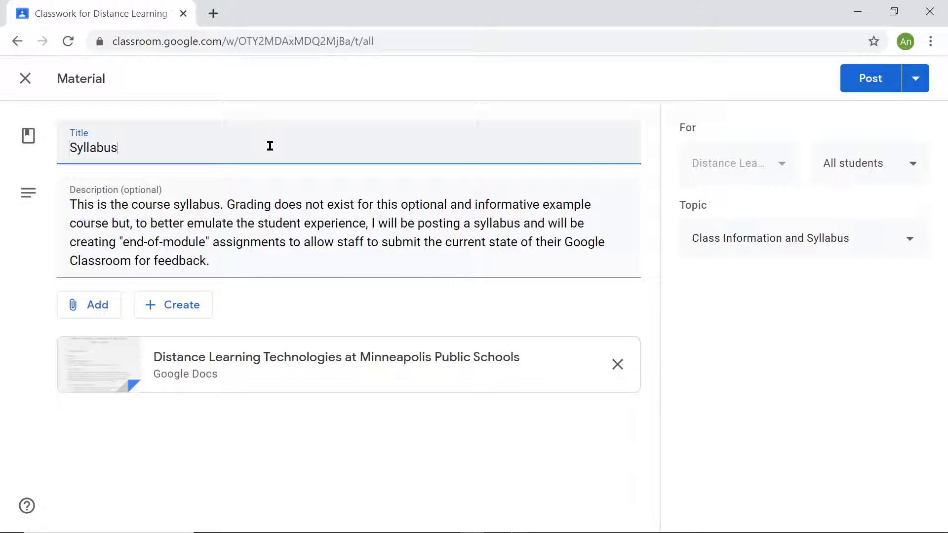
- Review the reused Syllabus material's description, audience and topic choices, and discard the draft
{"action": "left_click", "coordinate": [237, 242]}
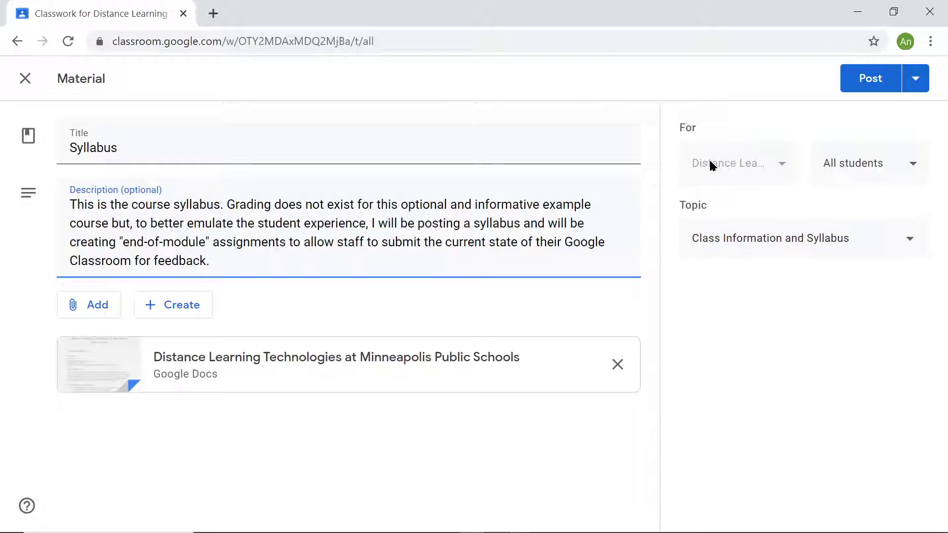
{"action": "left_click", "coordinate": [733, 165]}
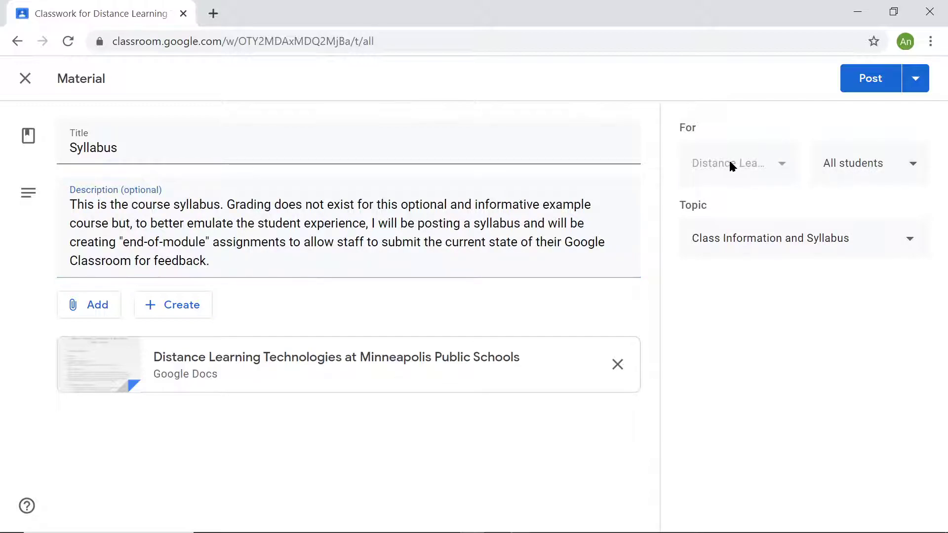
{"action": "left_click", "coordinate": [863, 168]}
{"action": "left_click", "coordinate": [863, 166]}
{"action": "left_click", "coordinate": [819, 242]}
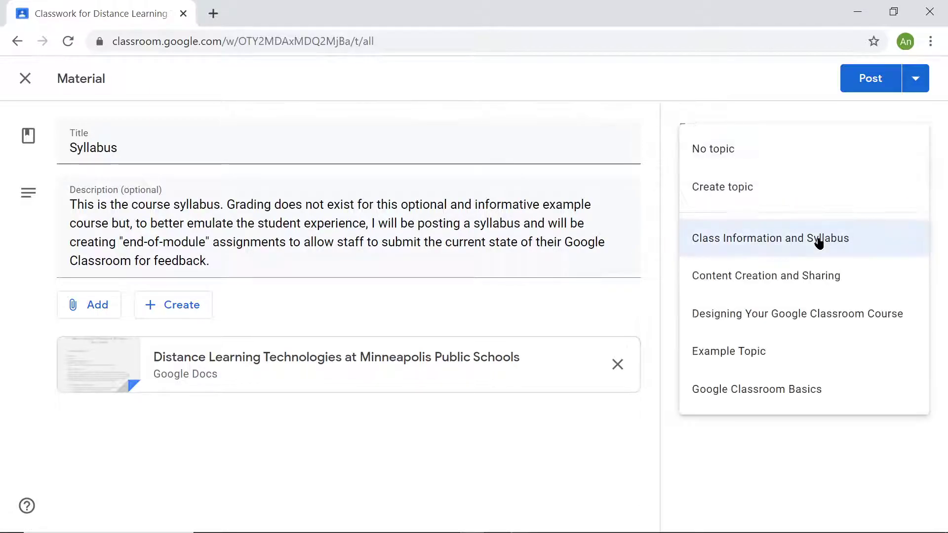
{"action": "left_click", "coordinate": [819, 242]}
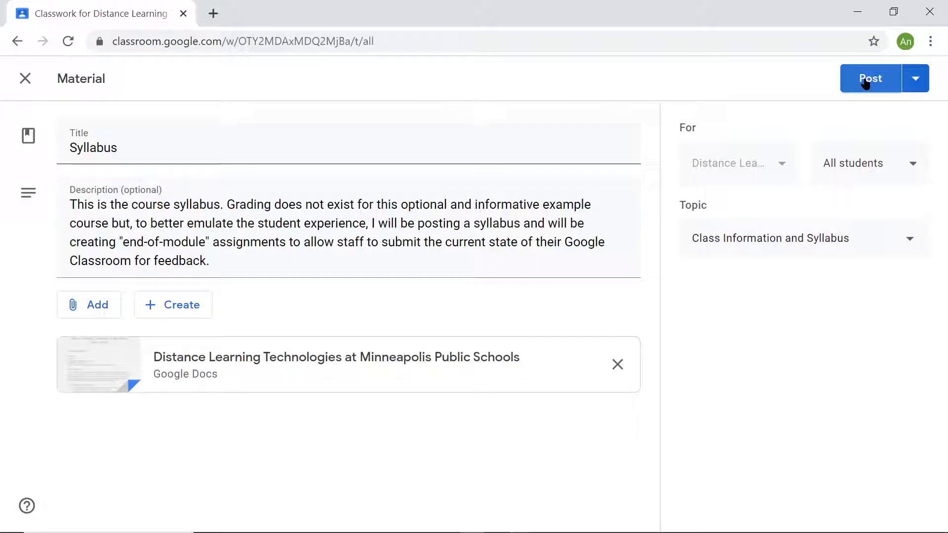
{"action": "left_click", "coordinate": [914, 78]}
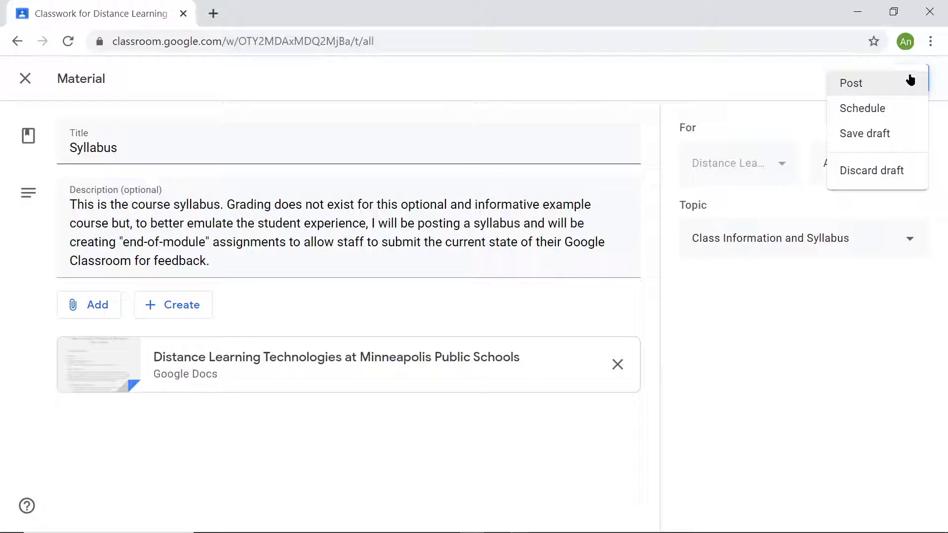
{"action": "left_click", "coordinate": [884, 177]}
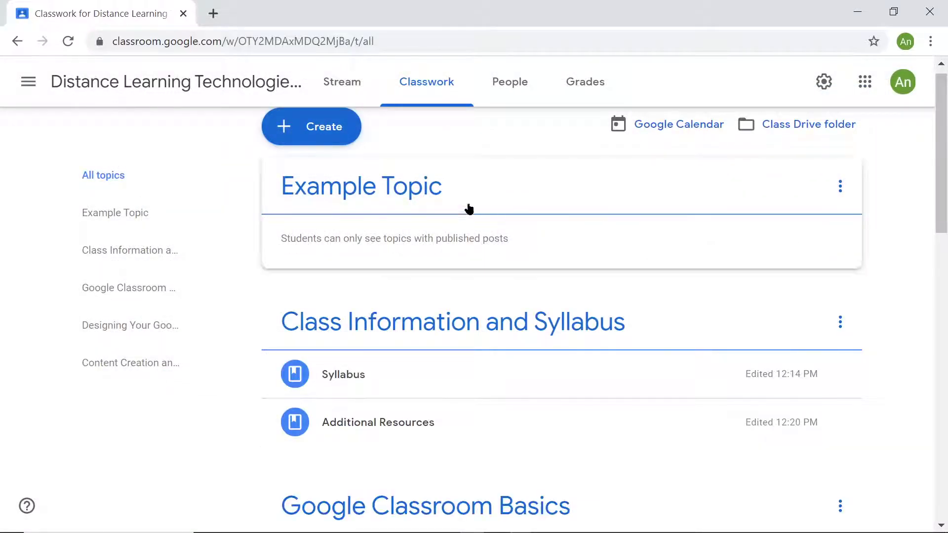
- Create a new classwork material with Example Material as both its title and its description
{"action": "left_click", "coordinate": [326, 140]}
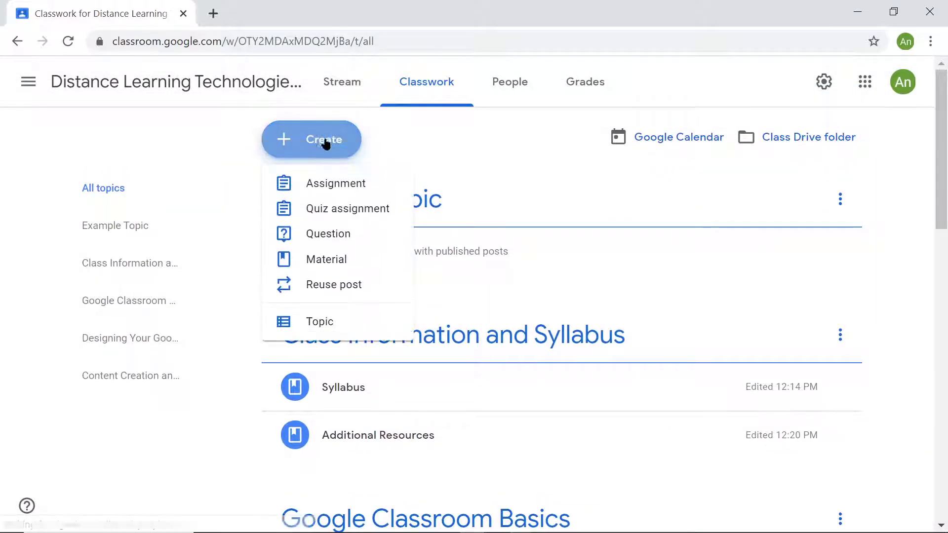
{"action": "left_click", "coordinate": [313, 259]}
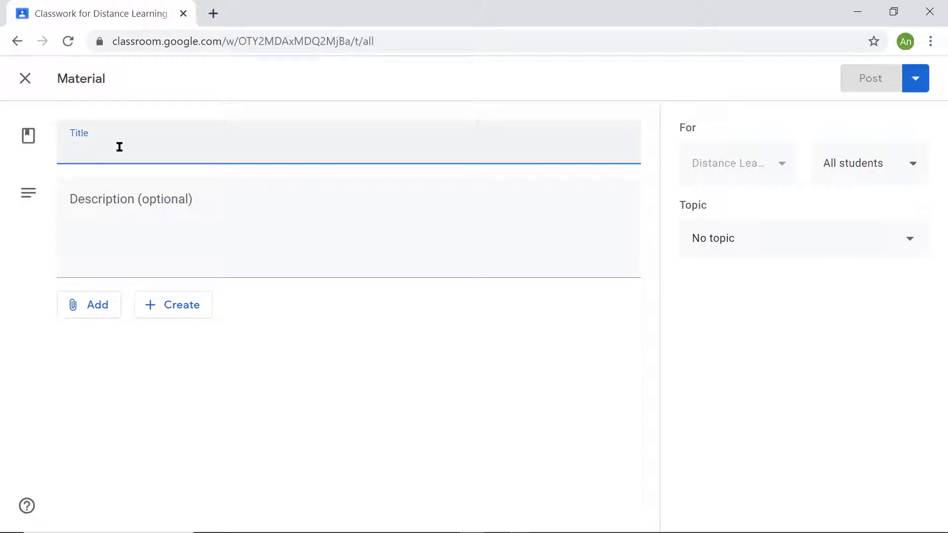
{"action": "type", "text": "Eample"}
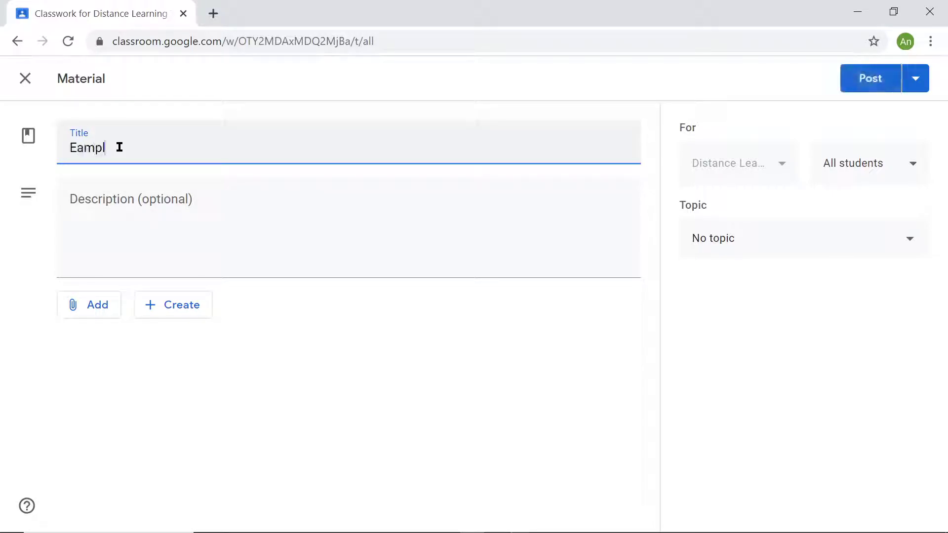
{"action": "key", "text": "BackSpace"}
{"action": "key", "text": "BackSpace"}
{"action": "key", "text": "BackSpace"}
{"action": "key", "text": "BackSpace"}
{"action": "key", "text": "BackSpace"}
{"action": "key", "text": "BackSpace"}
{"action": "type", "text": "Example Material"}
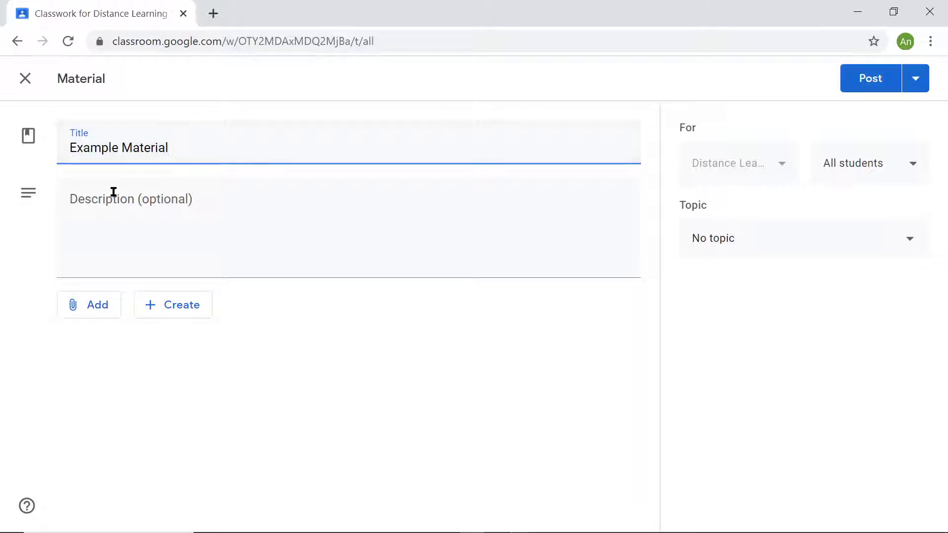
{"action": "left_click", "coordinate": [136, 206]}
{"action": "type", "text": "Example Material"}
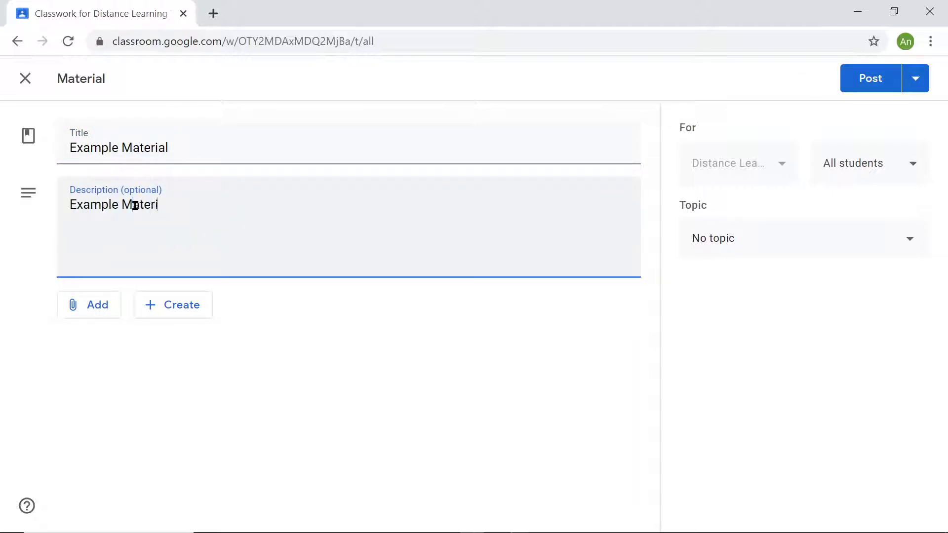
- Review the attachment sources and the file types that can be created for the Example Material draft, and discard the draft
{"action": "left_click", "coordinate": [73, 315]}
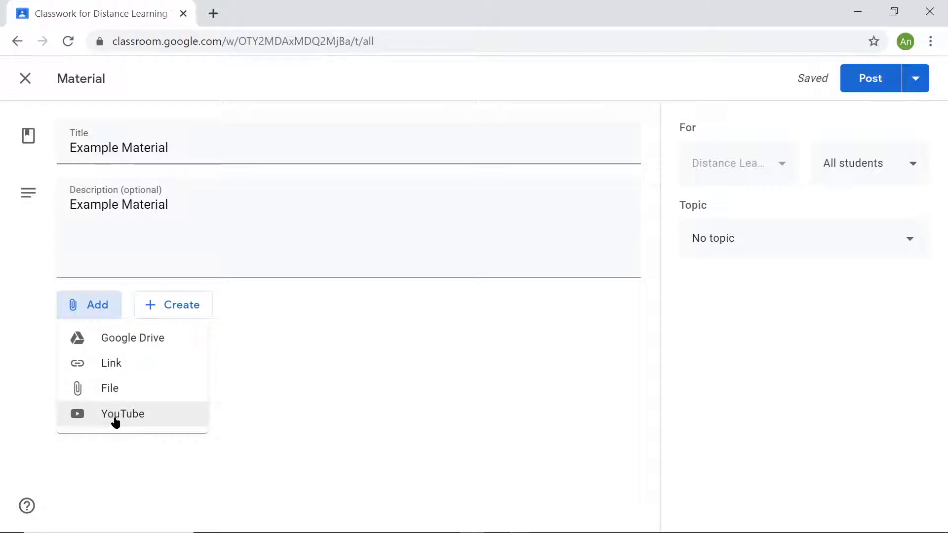
{"action": "left_click", "coordinate": [349, 379]}
{"action": "left_click", "coordinate": [158, 308]}
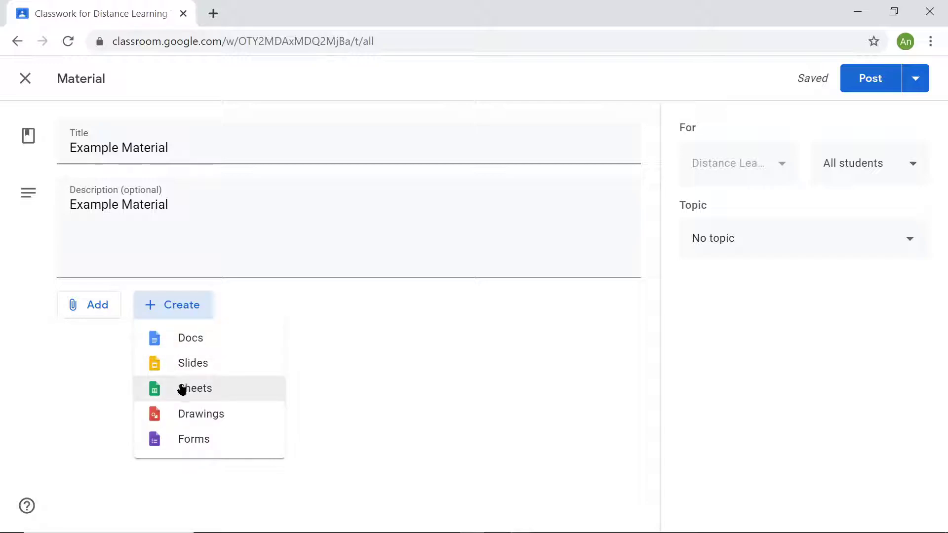
{"action": "left_click", "coordinate": [195, 453]}
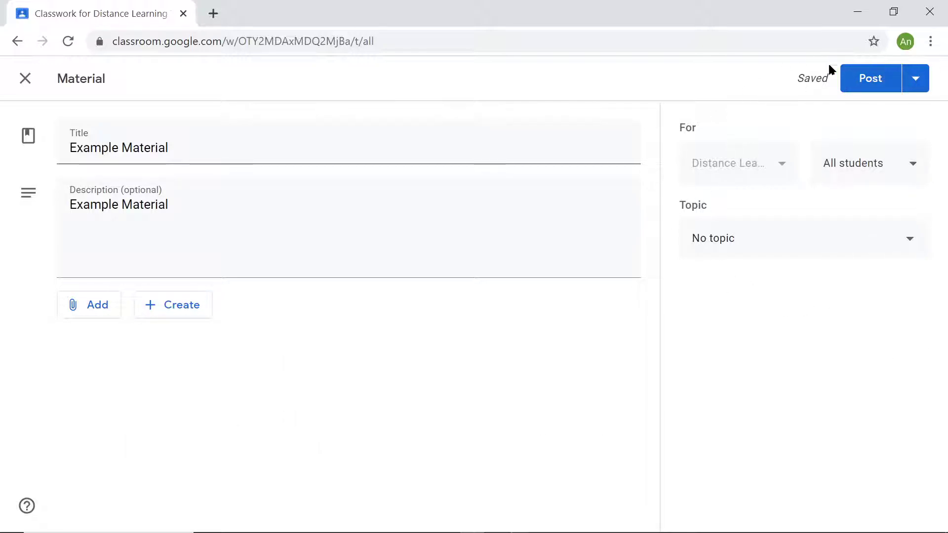
{"action": "left_click", "coordinate": [915, 79]}
{"action": "left_click", "coordinate": [875, 172]}
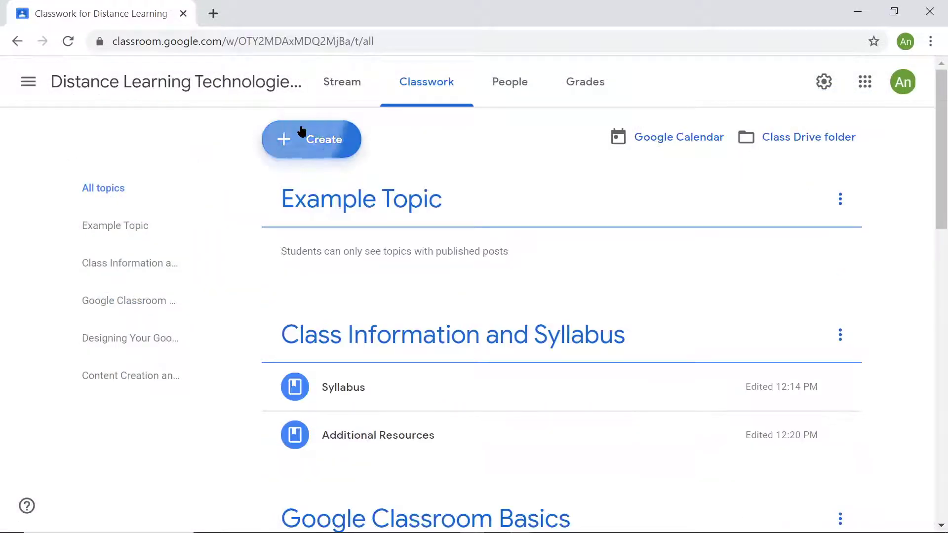
- Start a new classwork question and view the choices for its points value
{"action": "left_click", "coordinate": [302, 130]}
{"action": "left_click", "coordinate": [315, 235]}
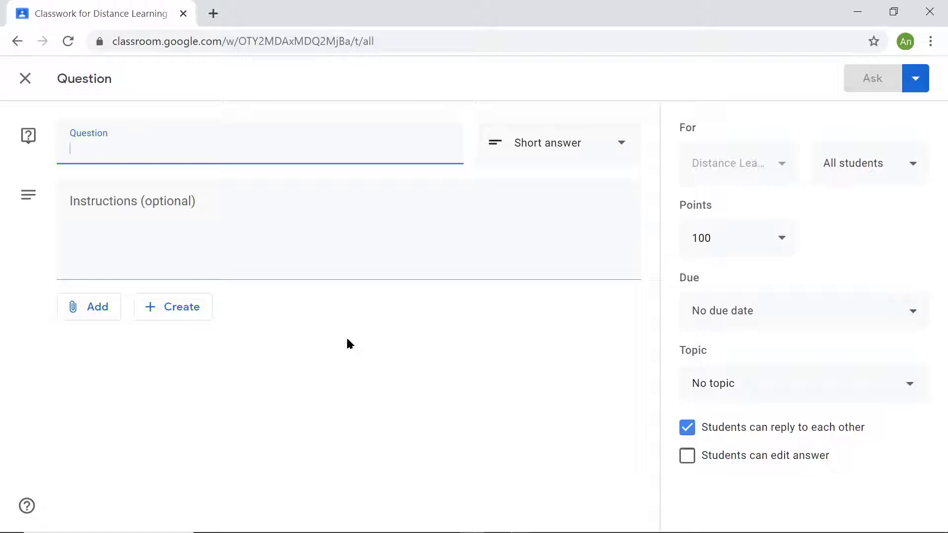
{"action": "left_click", "coordinate": [752, 235]}
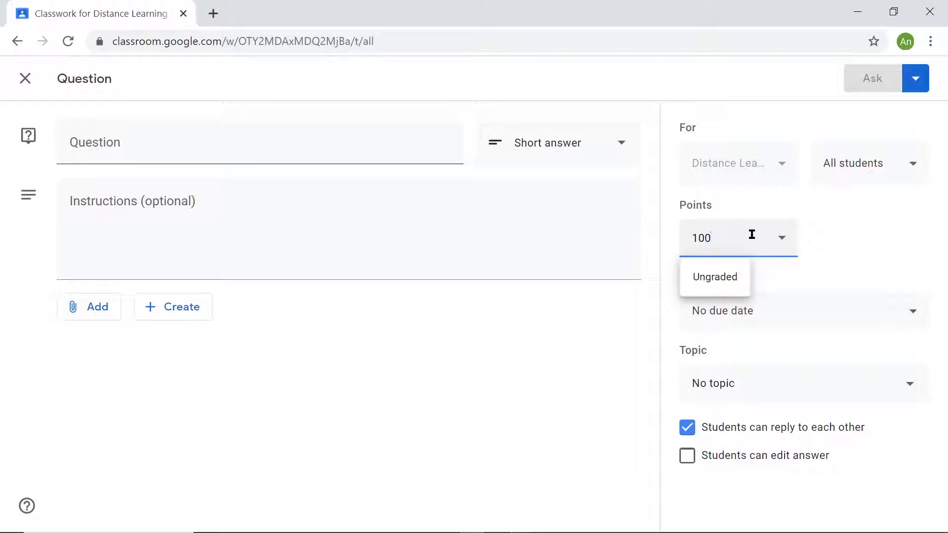
{"action": "left_click", "coordinate": [421, 350]}
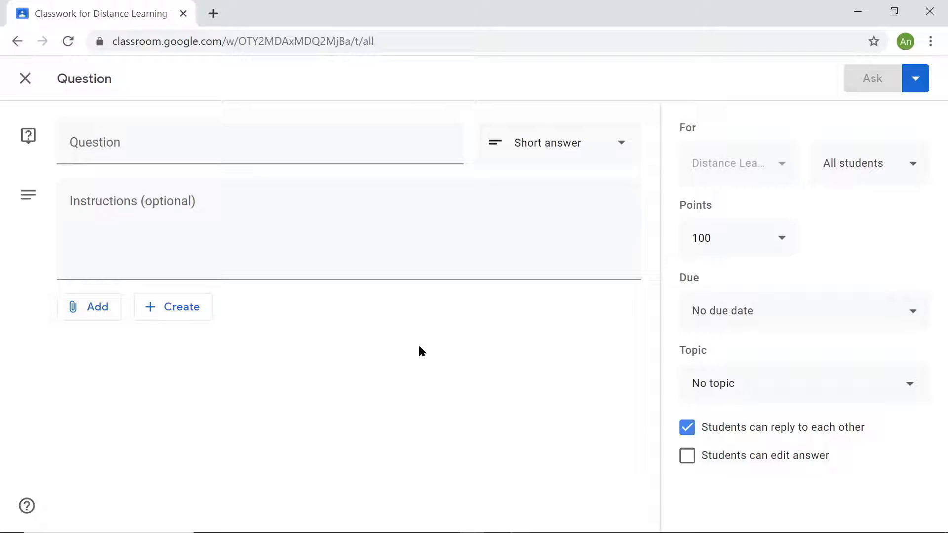
- Try both answer types for the question, Short answer and Multiple choice, and leave it as Multiple choice
{"action": "left_click", "coordinate": [178, 141]}
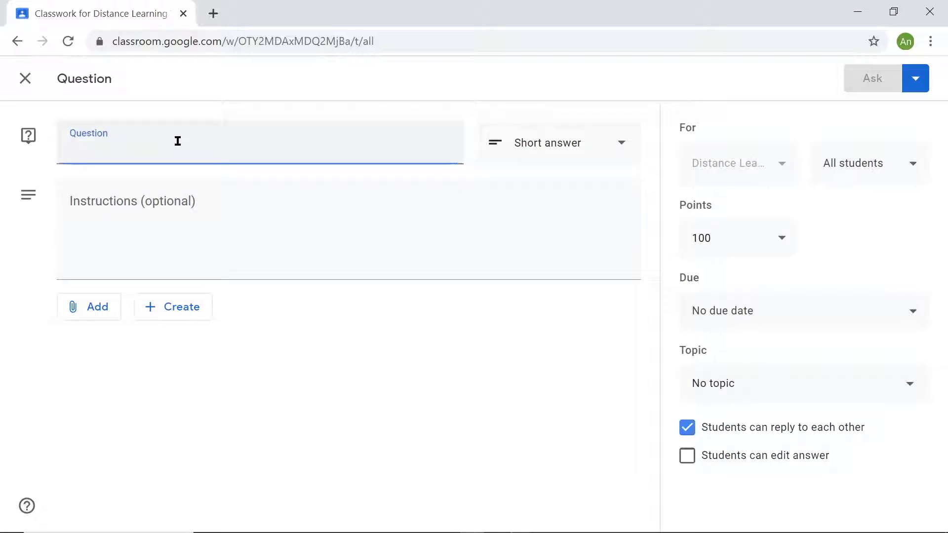
{"action": "left_click", "coordinate": [567, 149]}
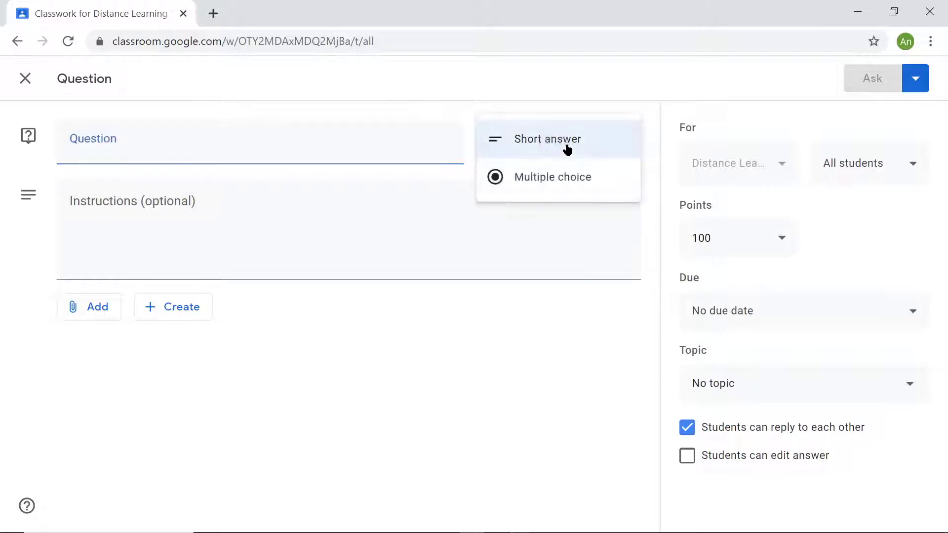
{"action": "left_click", "coordinate": [546, 188]}
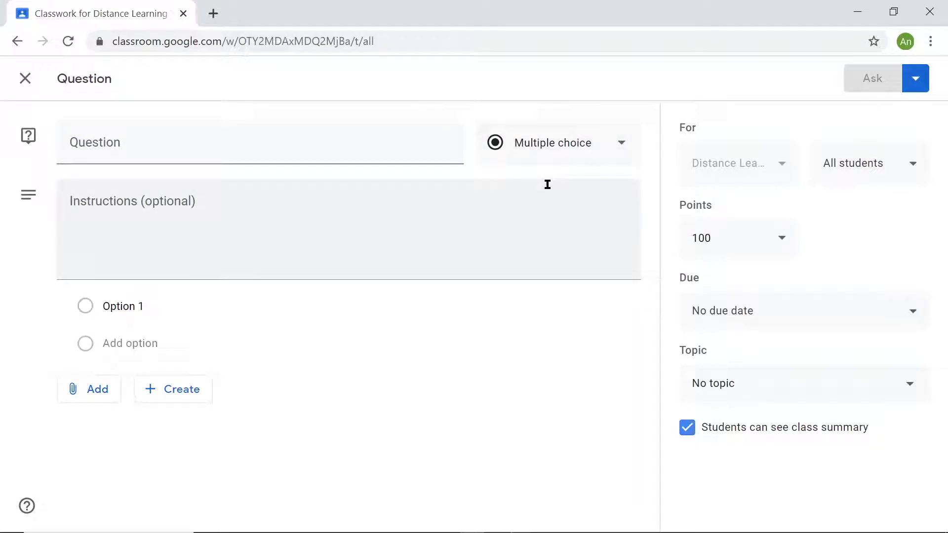
{"action": "left_click", "coordinate": [544, 133]}
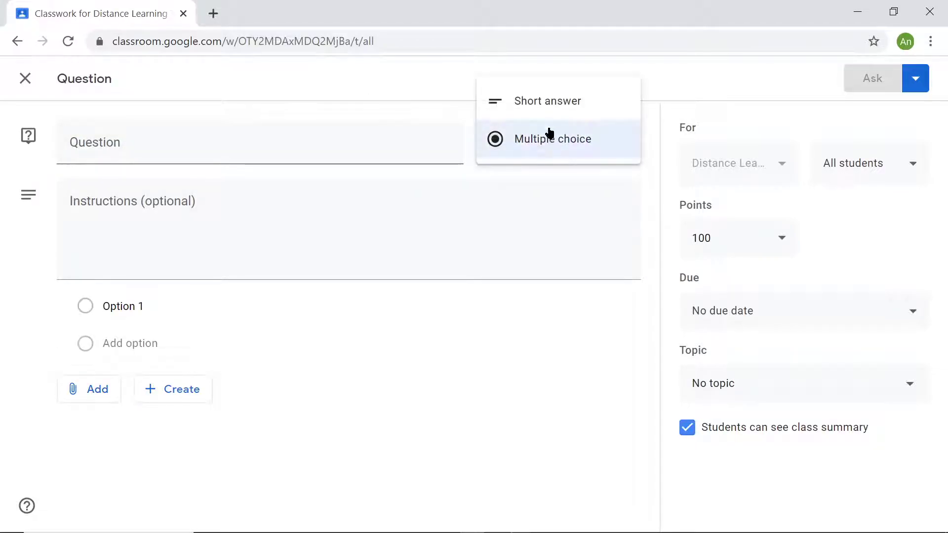
{"action": "left_click", "coordinate": [542, 105]}
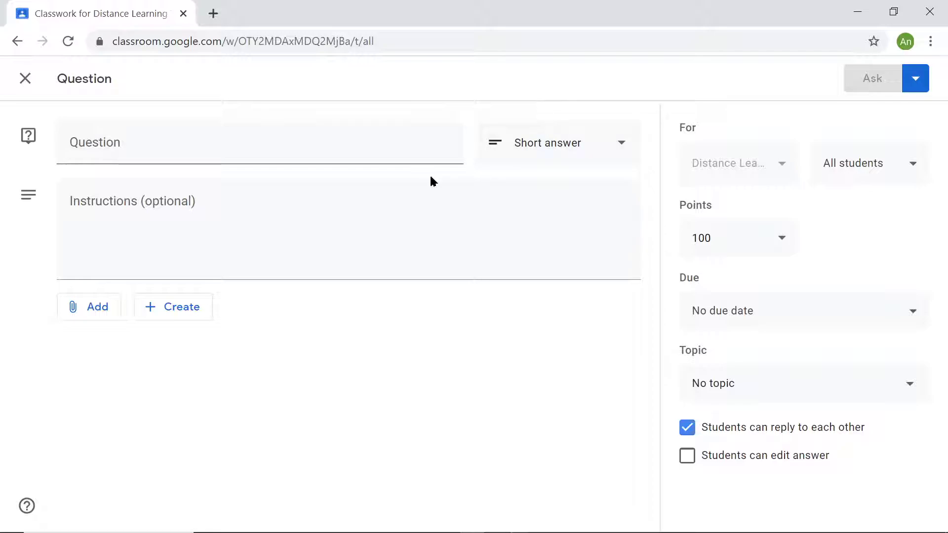
{"action": "left_click", "coordinate": [260, 238]}
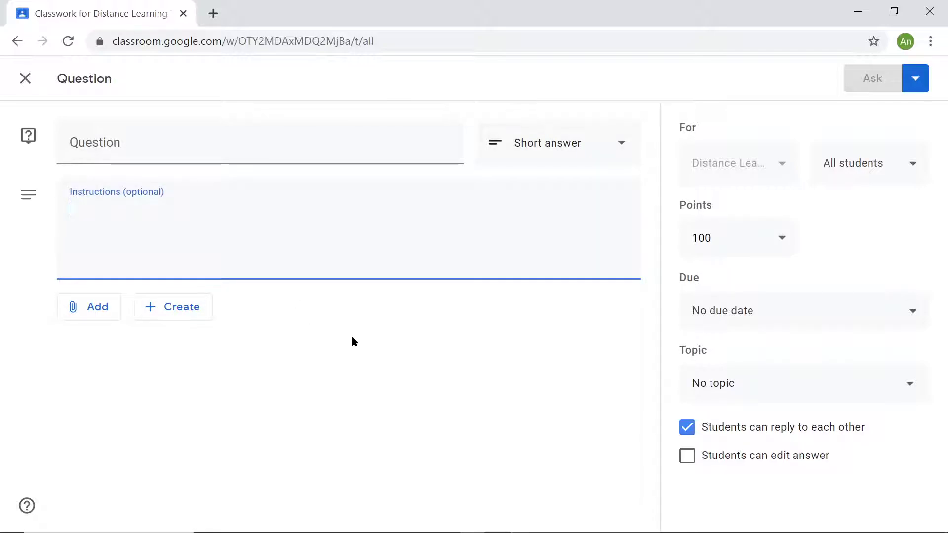
{"action": "left_click", "coordinate": [510, 145]}
{"action": "left_click", "coordinate": [520, 192]}
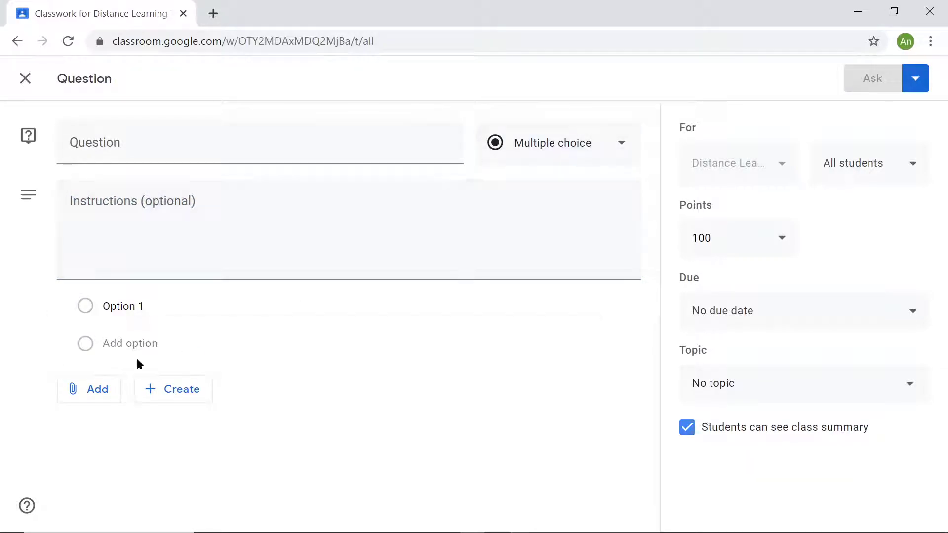
- Examine the question's attachment sources, file creation types and due date settings without choosing any
{"action": "left_click", "coordinate": [88, 388]}
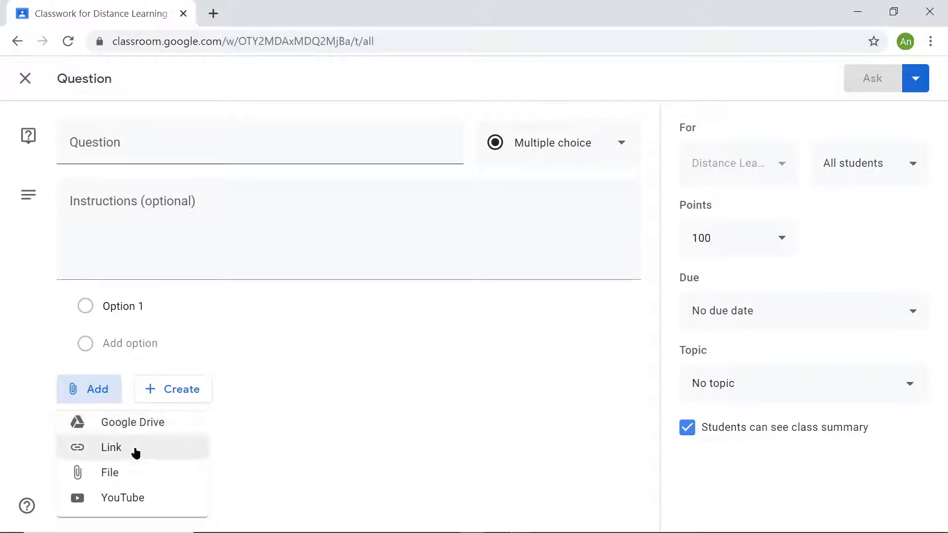
{"action": "left_click", "coordinate": [344, 447]}
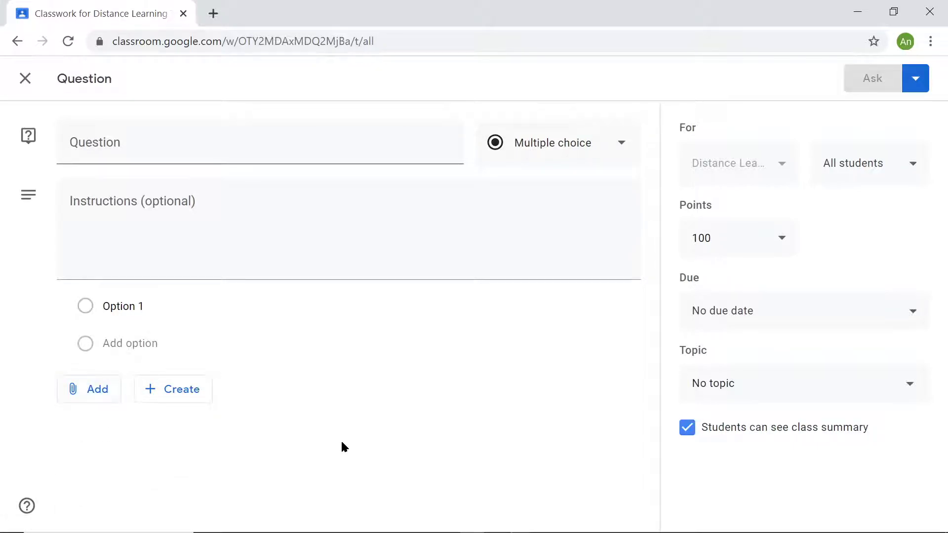
{"action": "left_click", "coordinate": [194, 390]}
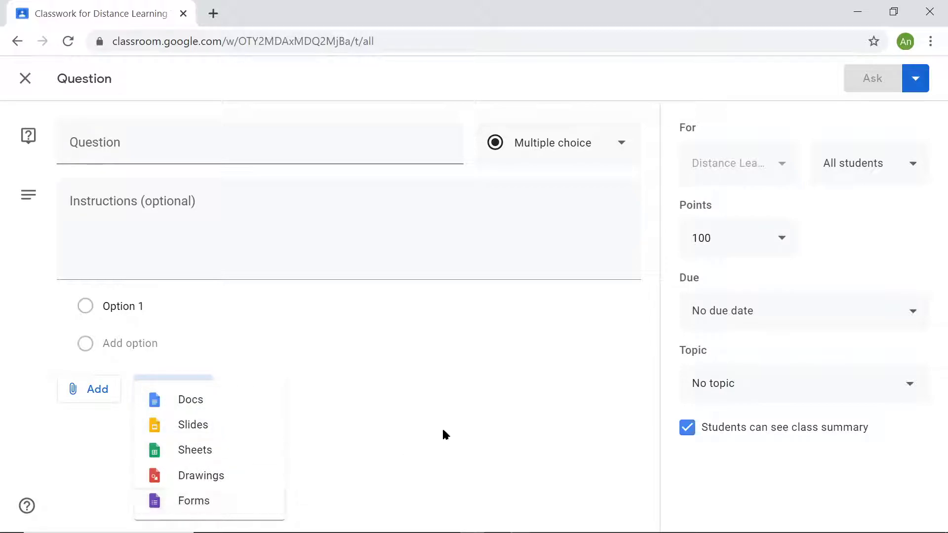
{"action": "left_click", "coordinate": [412, 439]}
{"action": "left_click", "coordinate": [765, 309]}
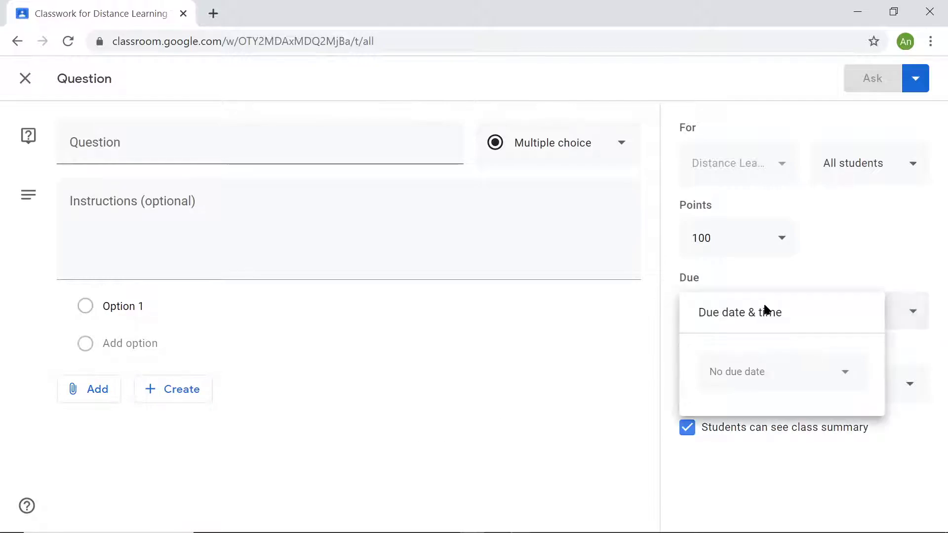
{"action": "left_click", "coordinate": [565, 363]}
{"action": "left_click", "coordinate": [766, 370]}
{"action": "left_click", "coordinate": [560, 417]}
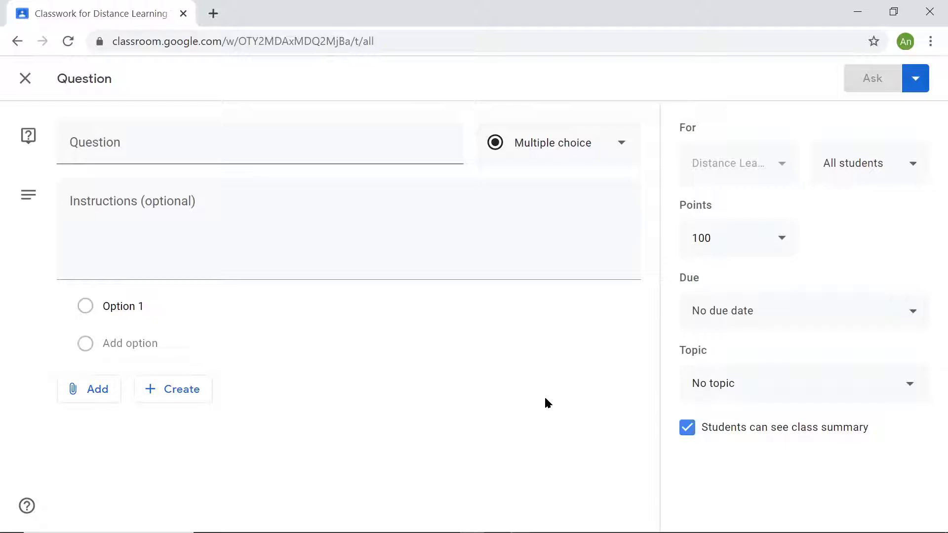
- Try a points value of 10 for the question and make it Ungraded instead
{"action": "left_click", "coordinate": [756, 239]}
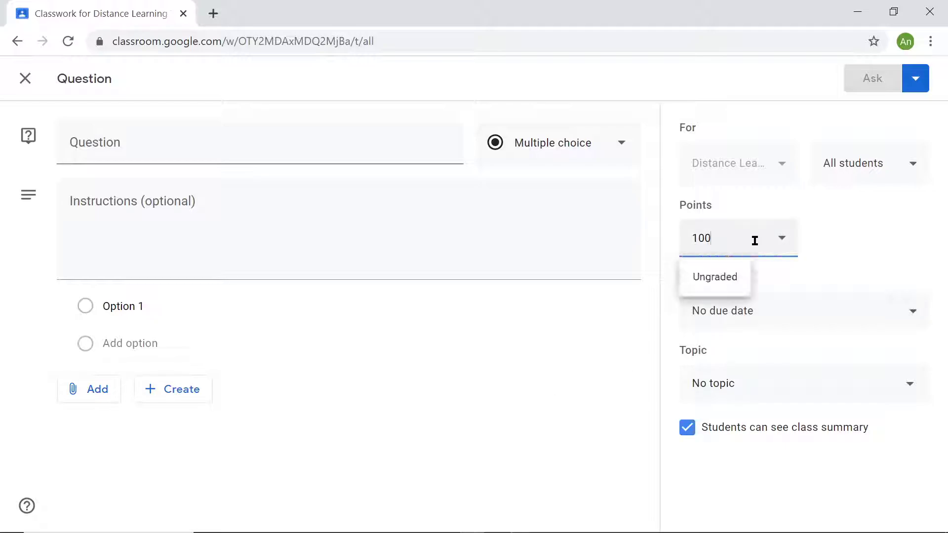
{"action": "key", "text": "BackSpace"}
{"action": "key", "text": "BackSpace"}
{"action": "key", "text": "BackSpace"}
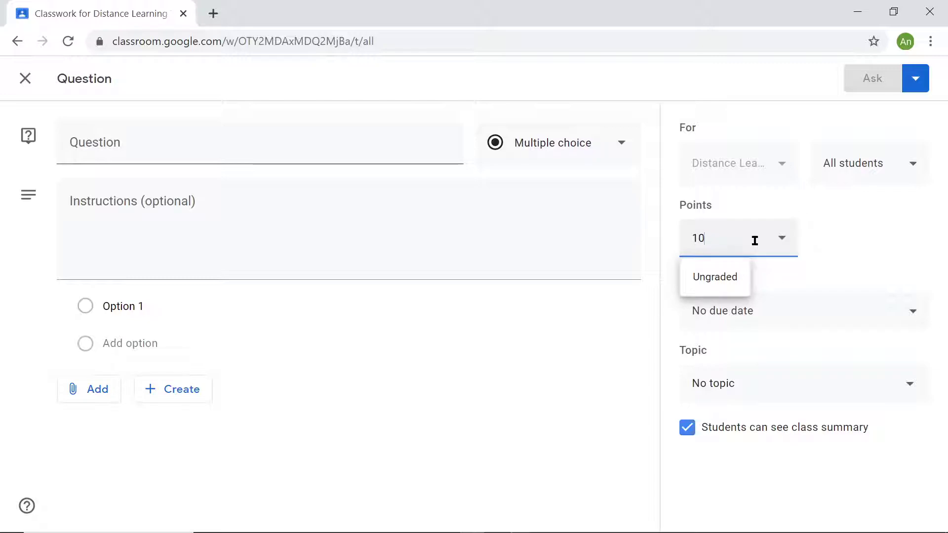
{"action": "type", "text": "1000"}
{"action": "key", "text": "BackSpace"}
{"action": "key", "text": "BackSpace"}
{"action": "key", "text": "BackSpace"}
{"action": "key", "text": "BackSpace"}
{"action": "left_click", "coordinate": [729, 284]}
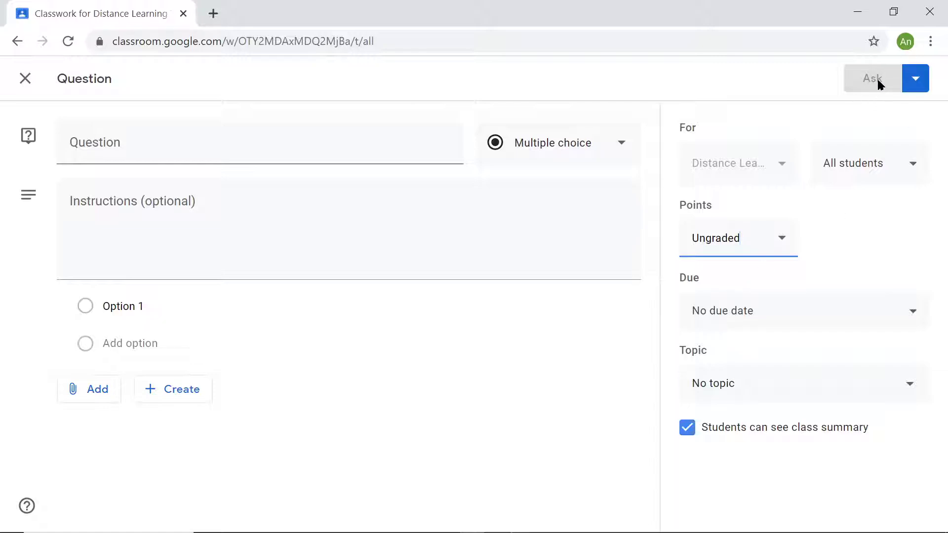
- Discard the question draft and start a new quiz assignment
{"action": "left_click", "coordinate": [916, 79]}
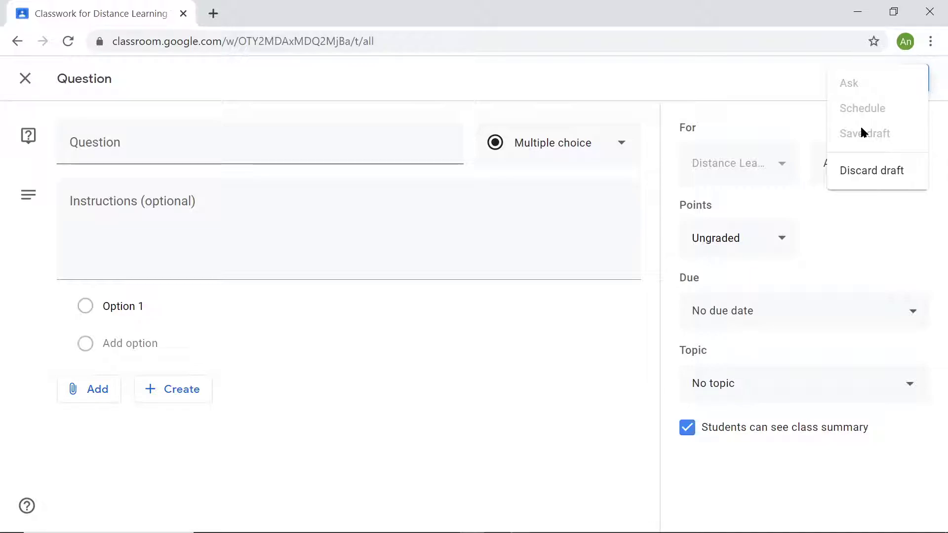
{"action": "left_click", "coordinate": [875, 171]}
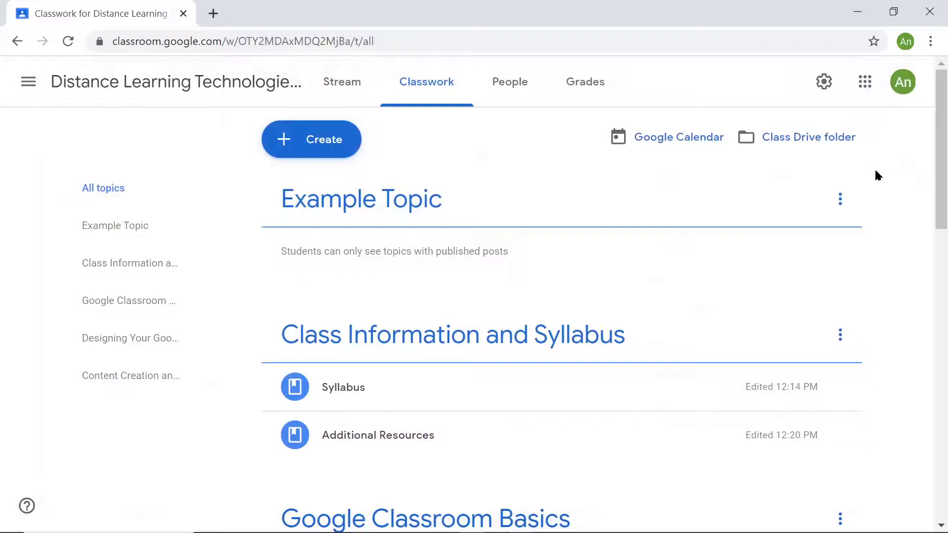
{"action": "left_click", "coordinate": [304, 141]}
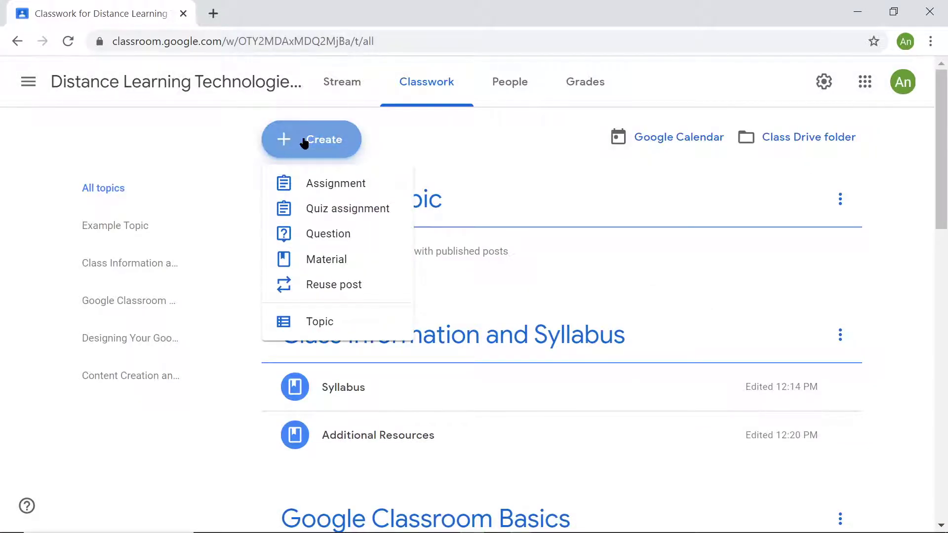
{"action": "left_click", "coordinate": [336, 215]}
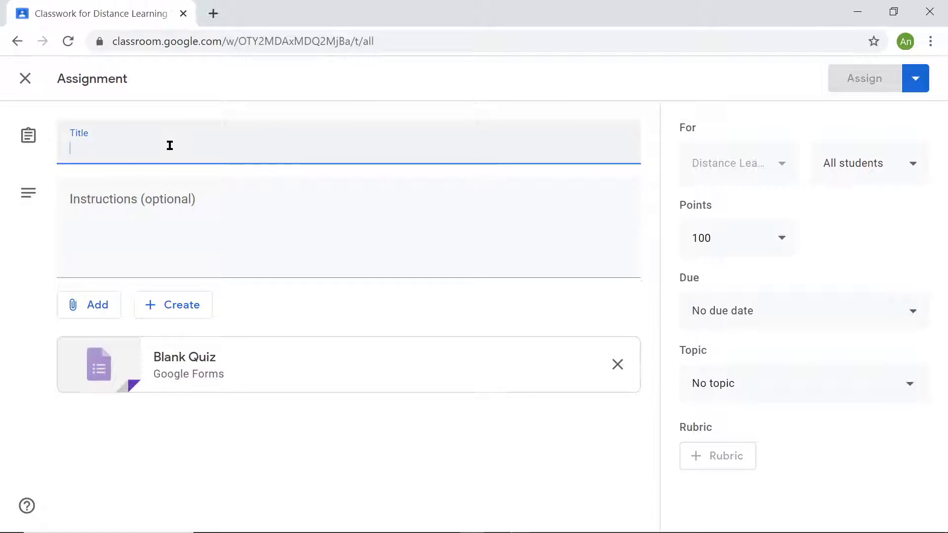
- Review the quiz assignment's instructions, points, due date and topic settings, keeping No topic selected
{"action": "left_click", "coordinate": [159, 226]}
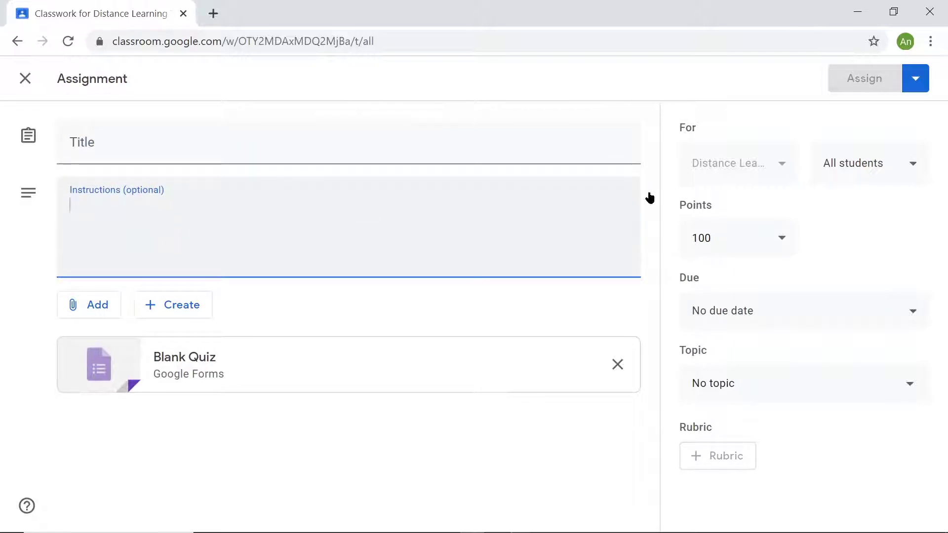
{"action": "left_click", "coordinate": [724, 168]}
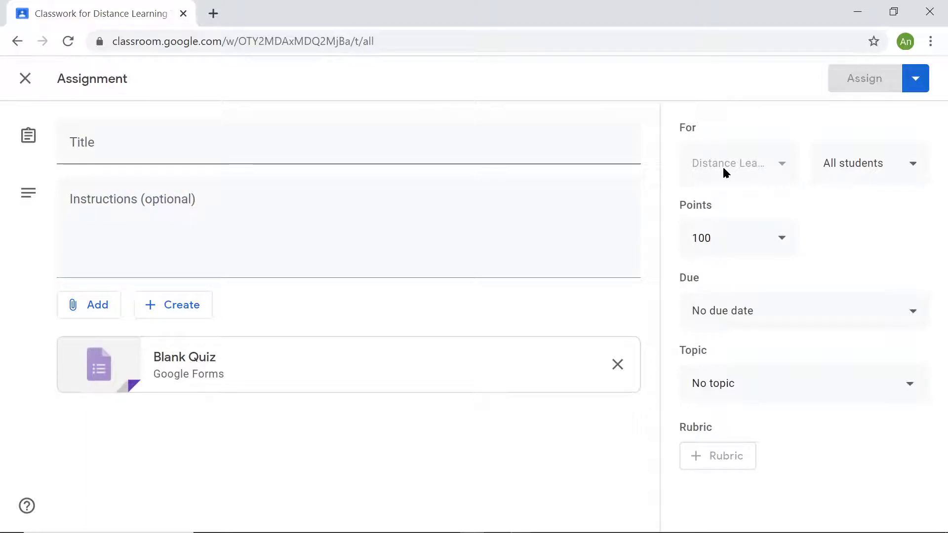
{"action": "left_click", "coordinate": [782, 242]}
{"action": "left_click", "coordinate": [847, 237]}
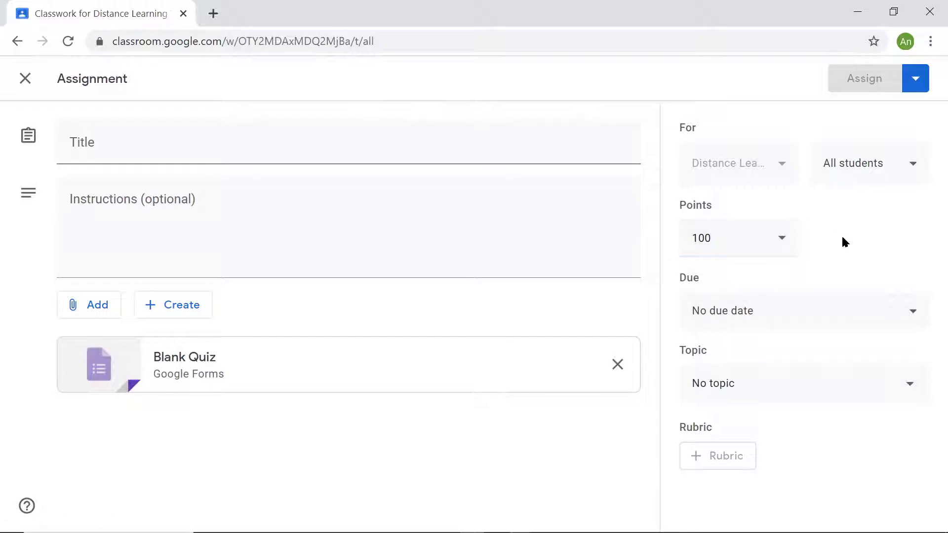
{"action": "left_click", "coordinate": [815, 318]}
{"action": "left_click", "coordinate": [871, 238]}
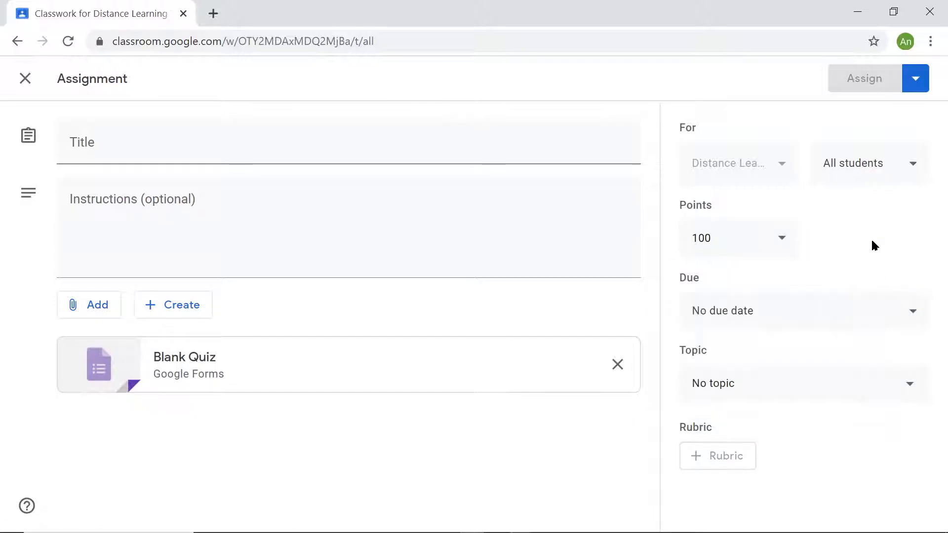
{"action": "left_click", "coordinate": [786, 386]}
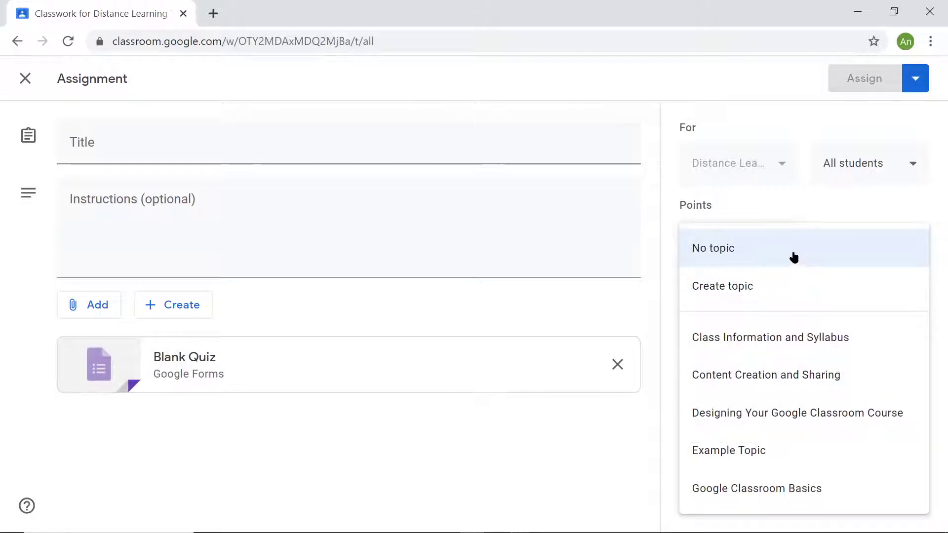
{"action": "left_click", "coordinate": [794, 257]}
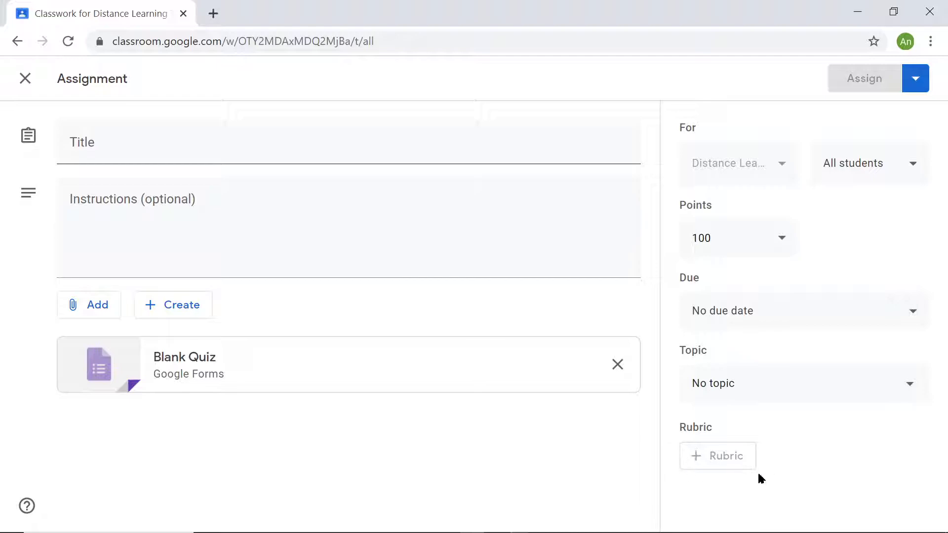
- Open the attached Blank Quiz in Google Forms, return to the assignment in Classroom, and view its attachment sources
{"action": "left_click", "coordinate": [190, 366]}
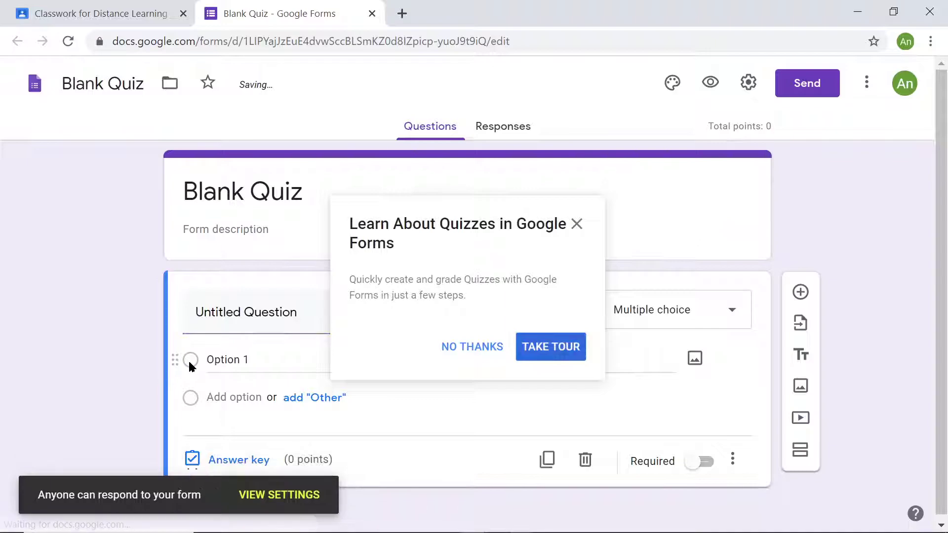
{"action": "left_click", "coordinate": [125, 13]}
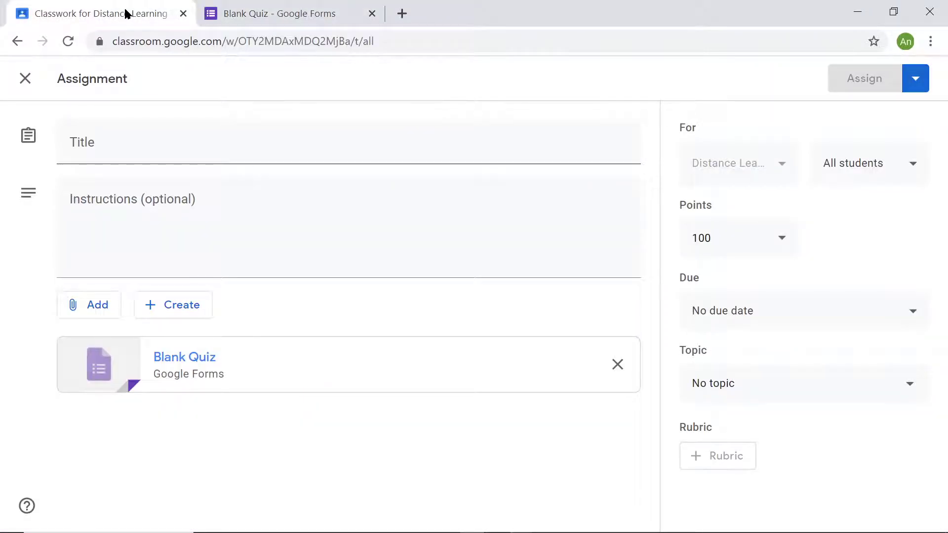
{"action": "left_click", "coordinate": [171, 306]}
{"action": "left_click", "coordinate": [95, 305]}
{"action": "left_click", "coordinate": [92, 306]}
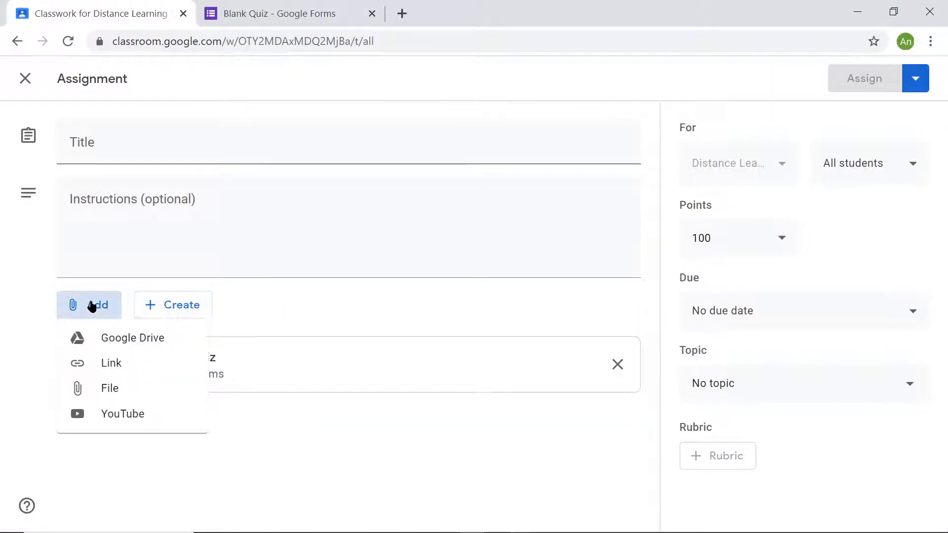
{"action": "left_click", "coordinate": [297, 466]}
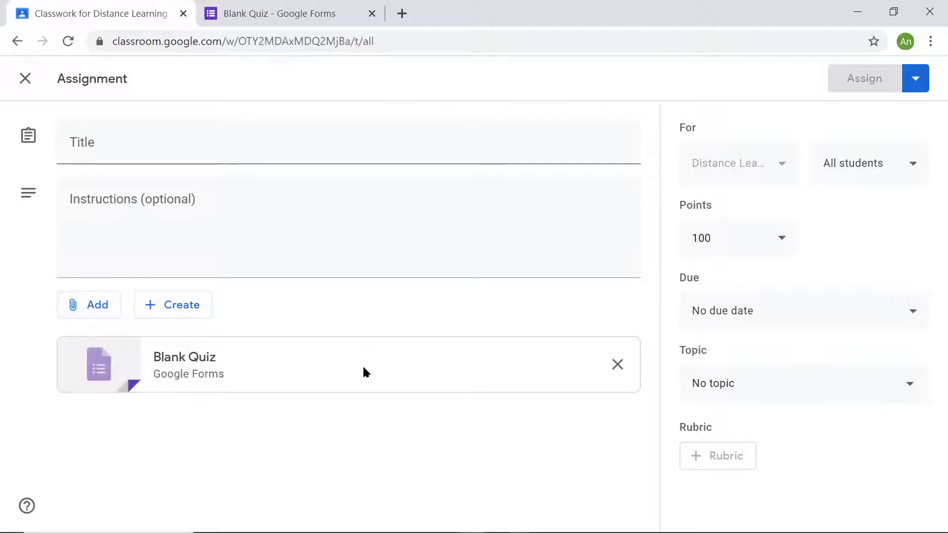
- Switch to the Blank Quiz form, decline the tour, and examine its title, description, question fields and available question types
{"action": "left_click", "coordinate": [290, 21]}
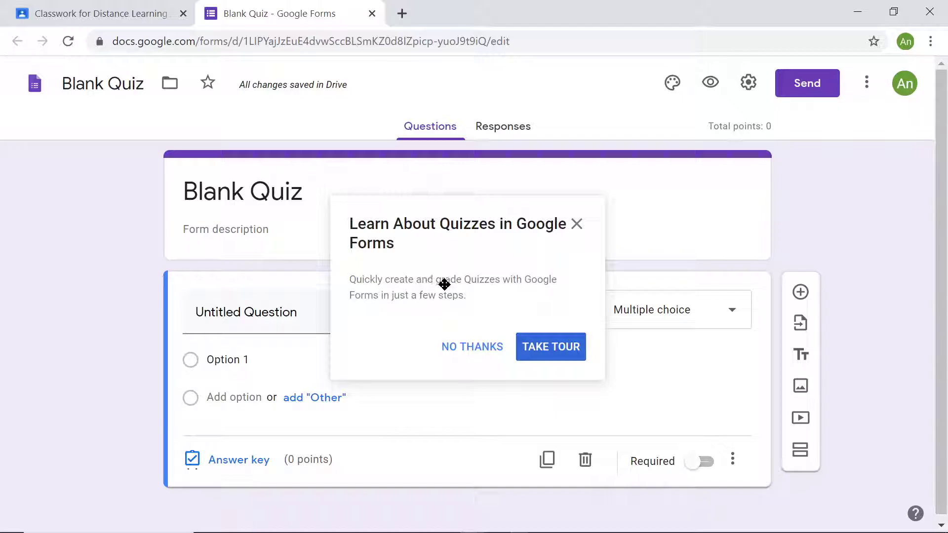
{"action": "left_click", "coordinate": [489, 350]}
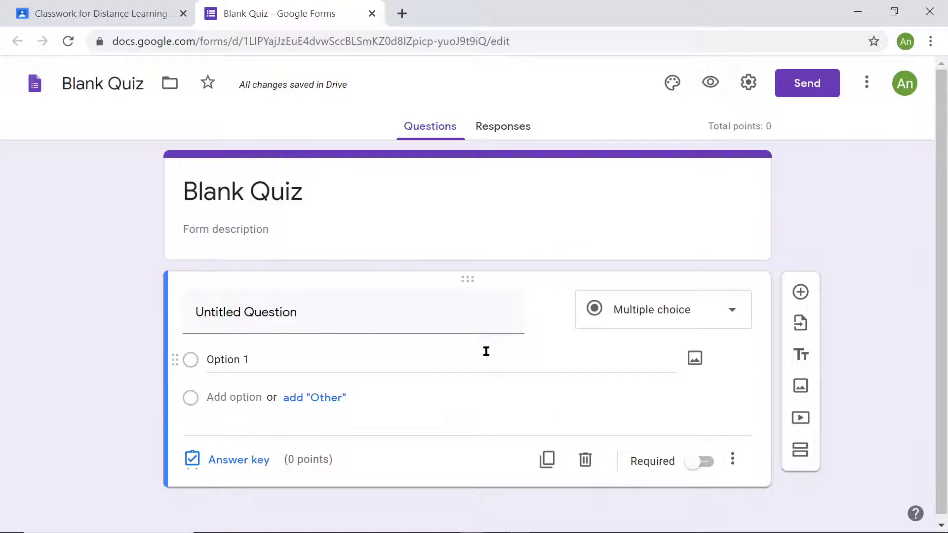
{"action": "left_click", "coordinate": [311, 193]}
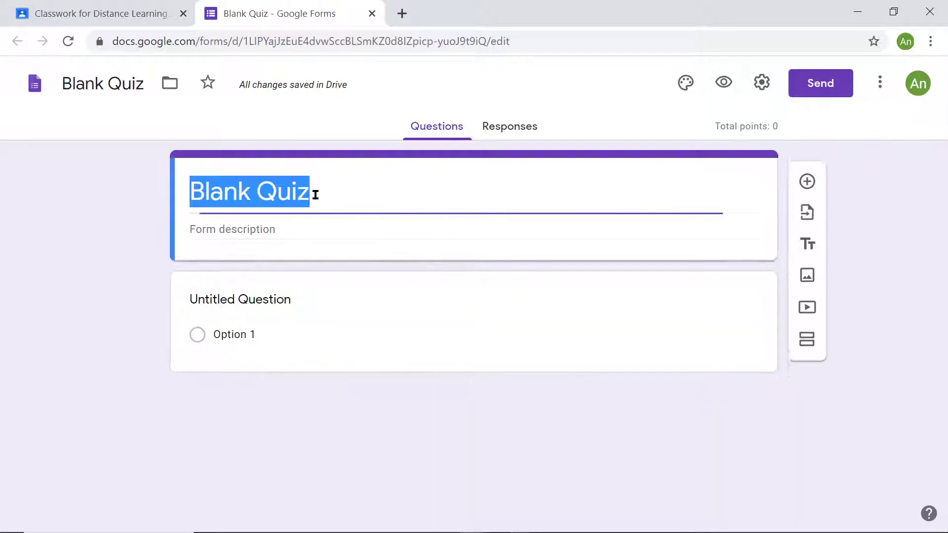
{"action": "left_click", "coordinate": [305, 228]}
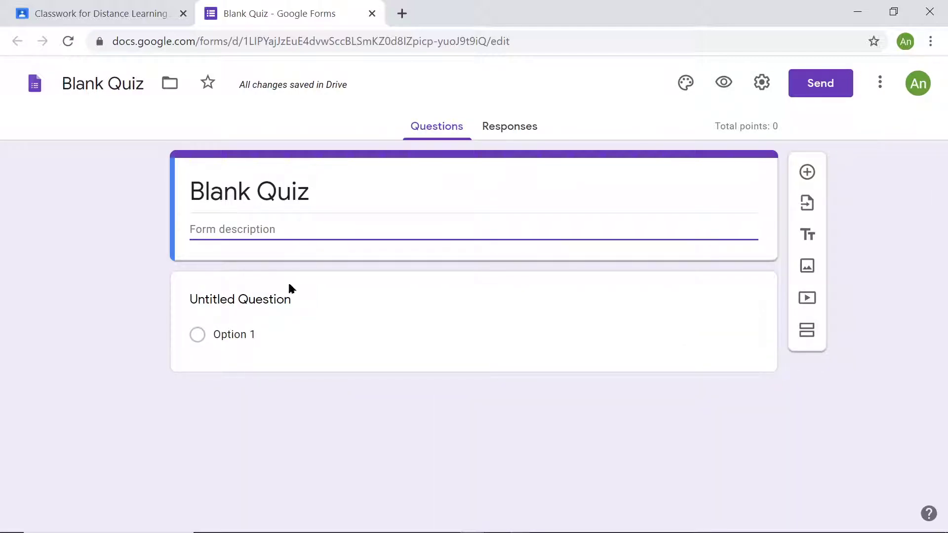
{"action": "left_click", "coordinate": [302, 288]}
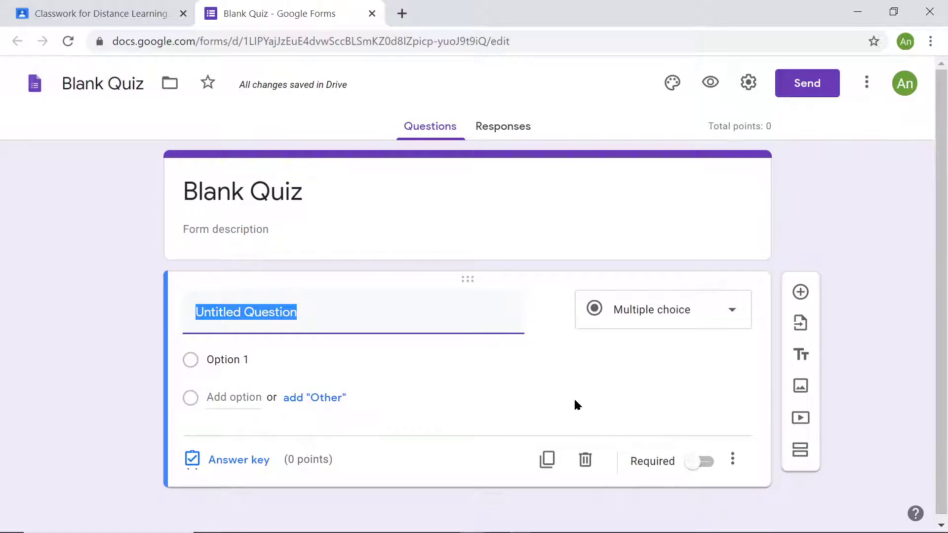
{"action": "left_click", "coordinate": [662, 313]}
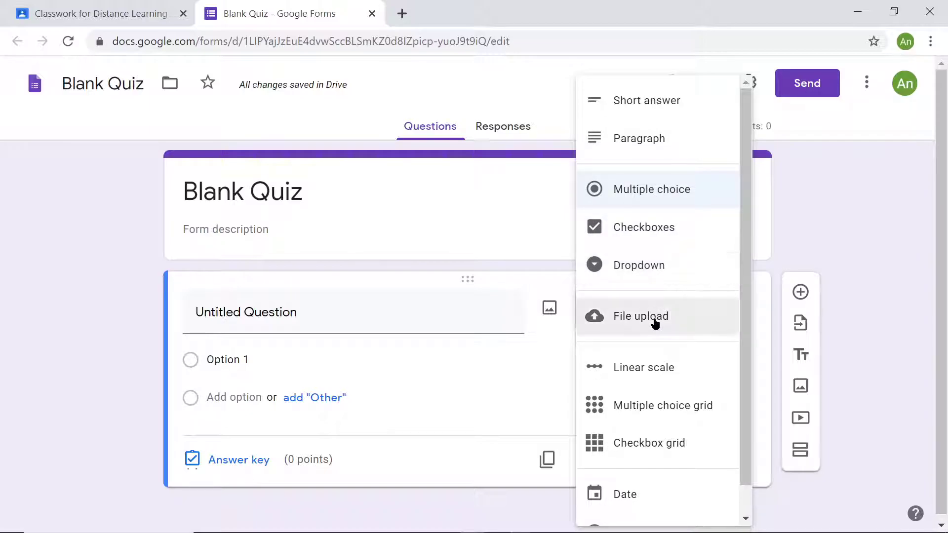
{"action": "scroll", "coordinate": [655, 324], "scroll_direction": "down", "scroll_amount": 1}
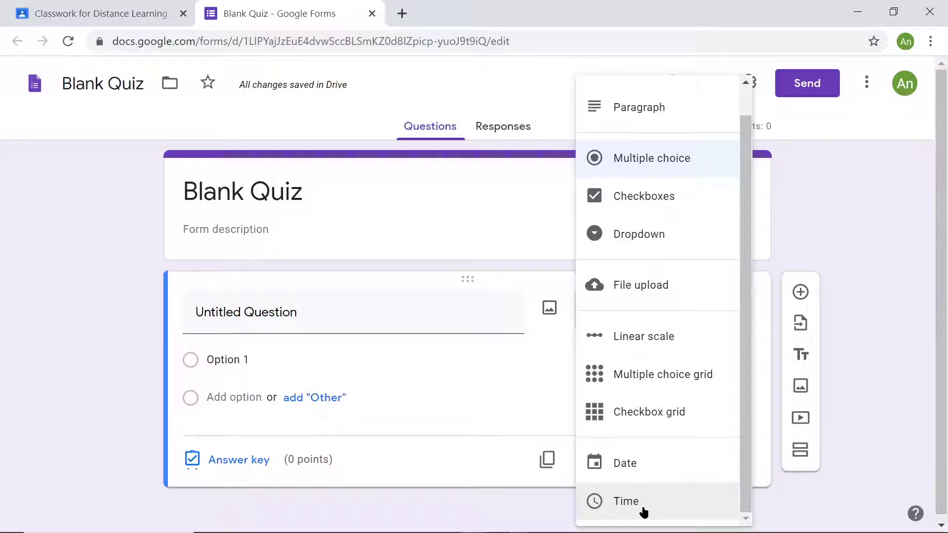
- Create a new spreadsheet named Blank Quiz (Responses) for the quiz responses and inspect its columns
{"action": "left_click", "coordinate": [497, 130]}
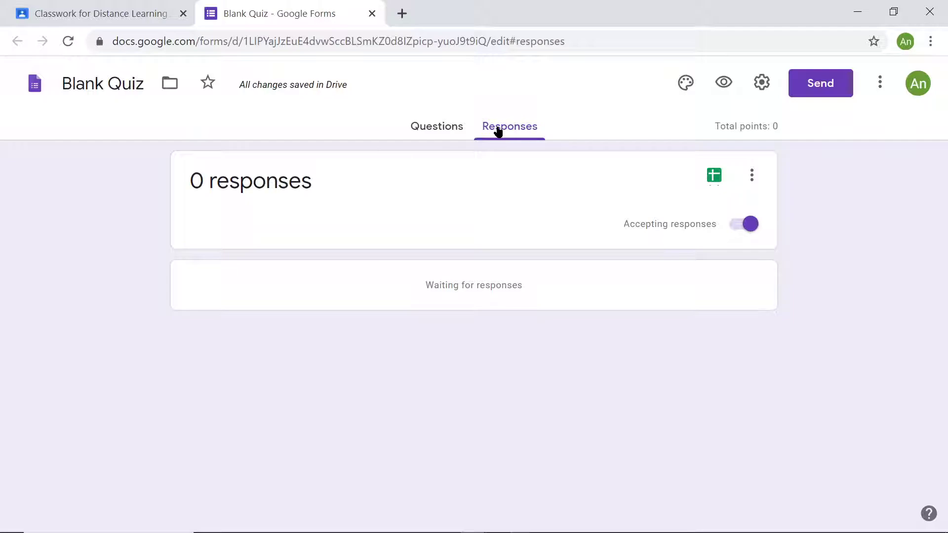
{"action": "left_click", "coordinate": [714, 177]}
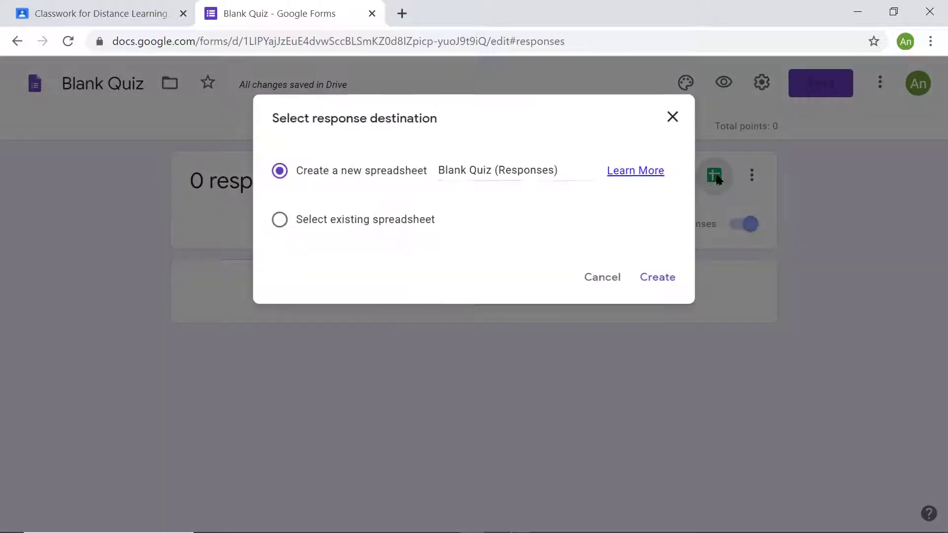
{"action": "left_click", "coordinate": [657, 279]}
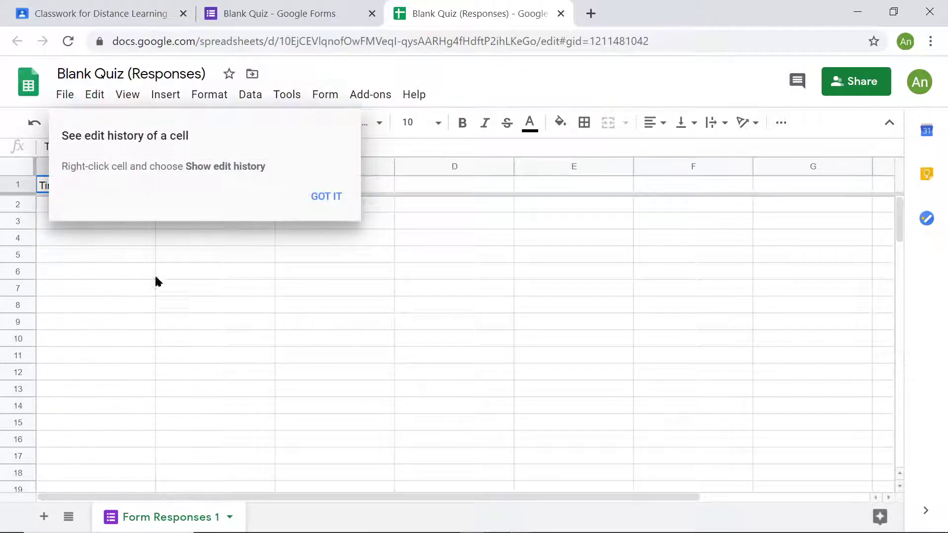
{"action": "left_click", "coordinate": [333, 197]}
{"action": "left_click", "coordinate": [89, 241]}
{"action": "left_click", "coordinate": [292, 228]}
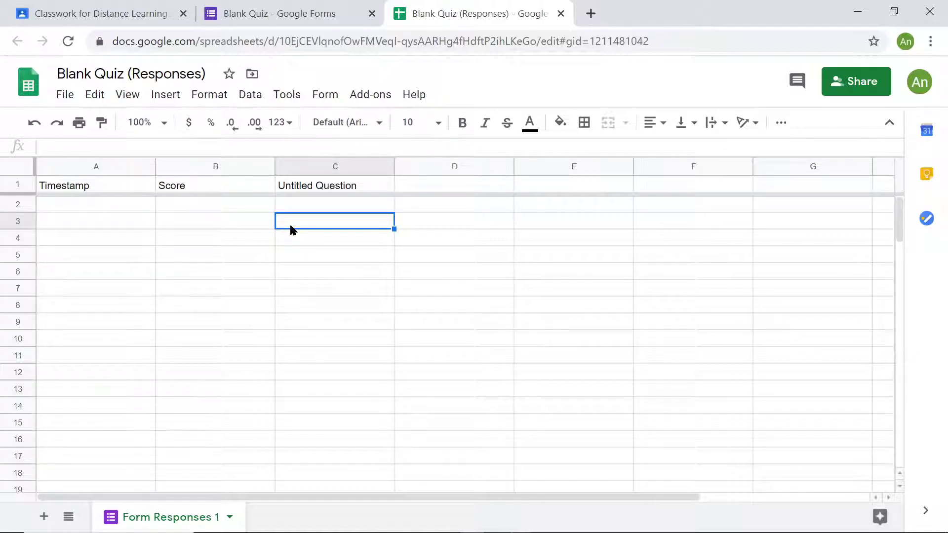
{"action": "left_click", "coordinate": [329, 212]}
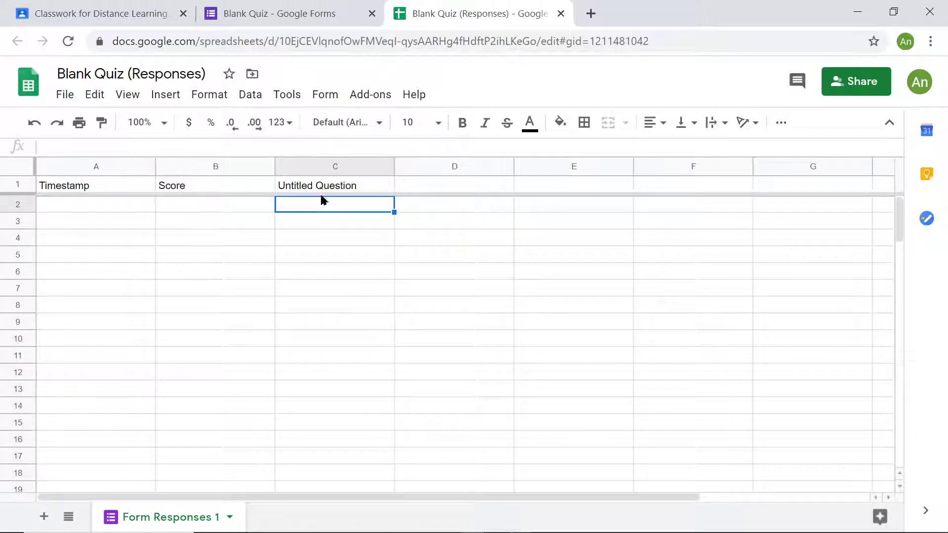
- Review the form's Accepting responses setting and return to the quiz assignment in Classroom
{"action": "left_click", "coordinate": [252, 9]}
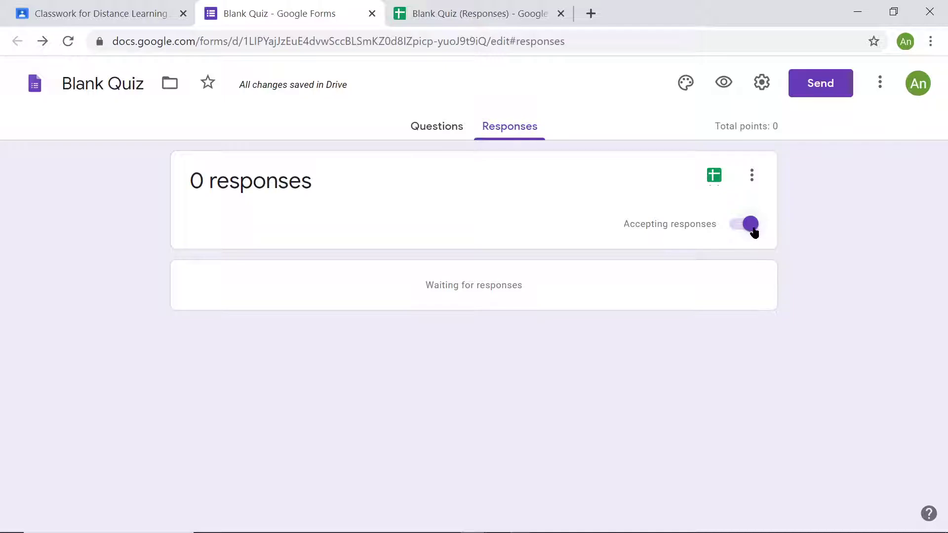
{"action": "left_click", "coordinate": [79, 14]}
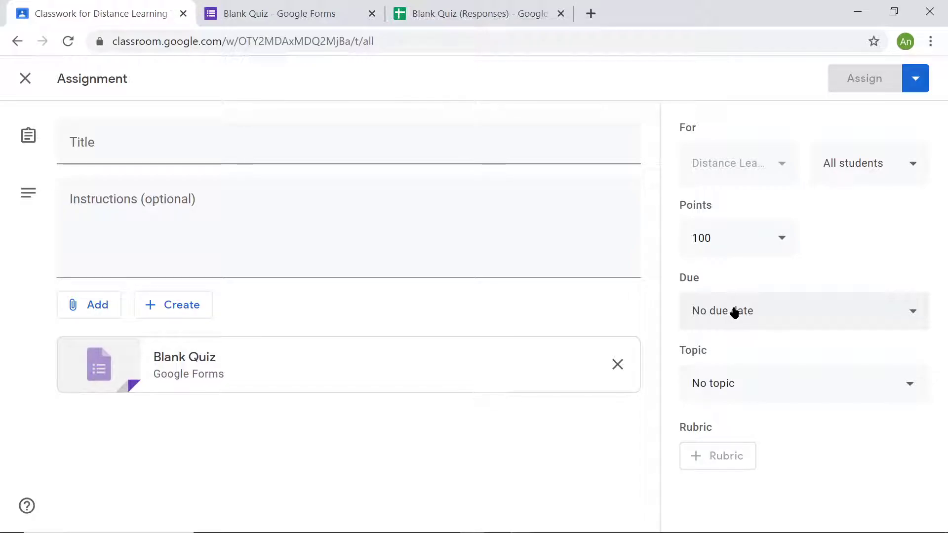
{"action": "left_click", "coordinate": [456, 14]}
{"action": "left_click", "coordinate": [131, 16]}
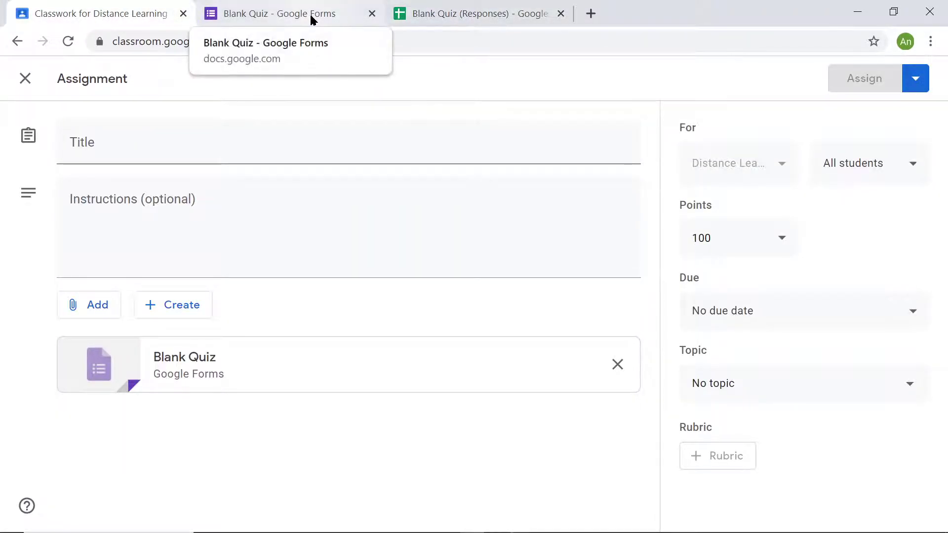
- Close the Blank Quiz form and its response spreadsheet, and discard the quiz assignment draft
{"action": "left_click", "coordinate": [370, 13]}
{"action": "left_click", "coordinate": [370, 13]}
{"action": "left_click", "coordinate": [912, 80]}
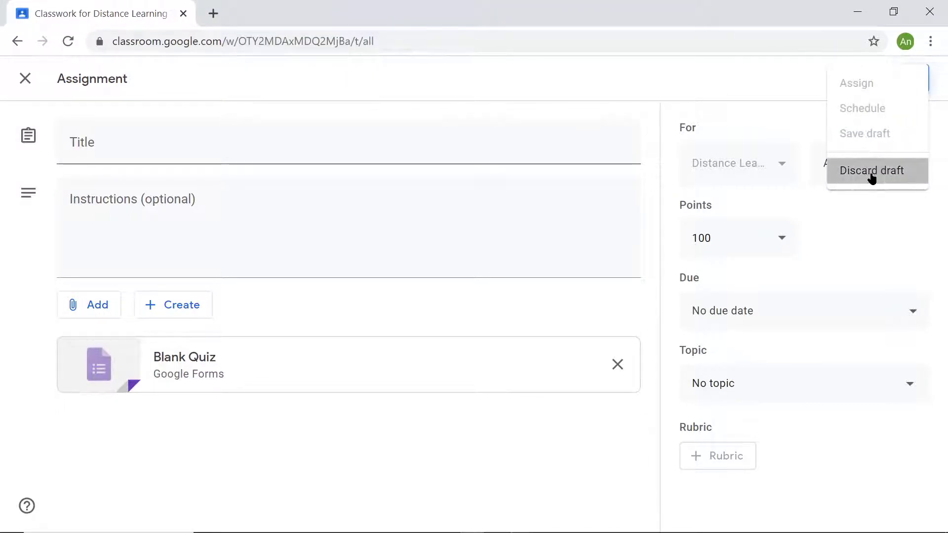
{"action": "left_click", "coordinate": [870, 173]}
- Start a new assignment and examine its title, instructions, attachment sources and the file types it can create
{"action": "left_click", "coordinate": [303, 140]}
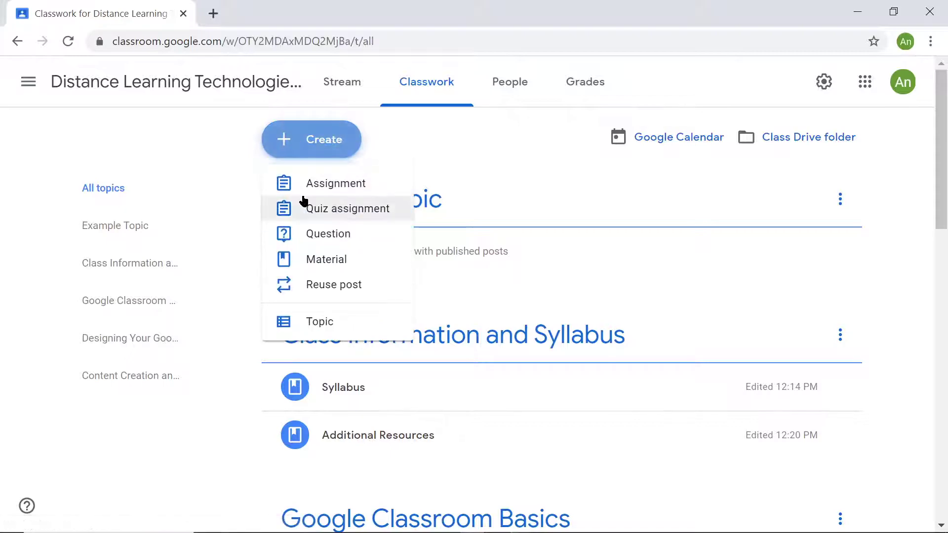
{"action": "left_click", "coordinate": [308, 184]}
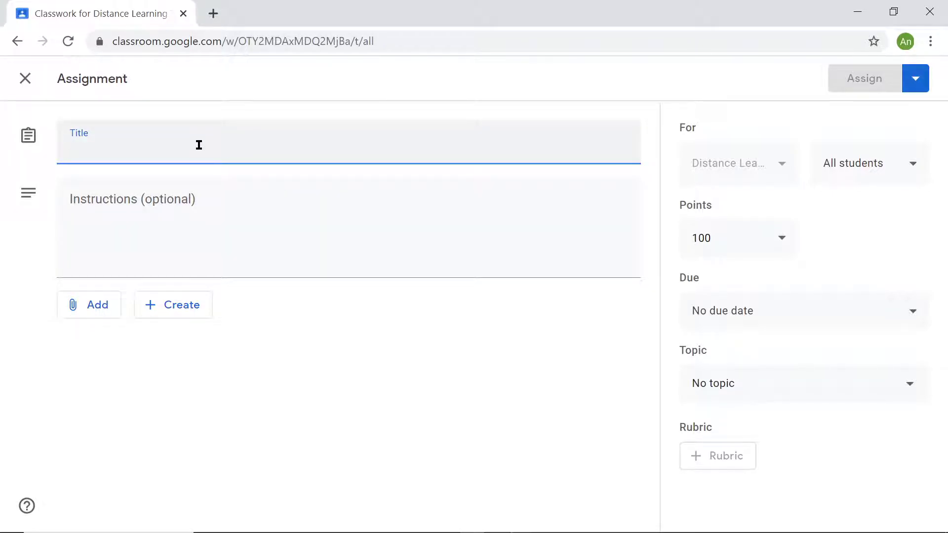
{"action": "left_click", "coordinate": [185, 221]}
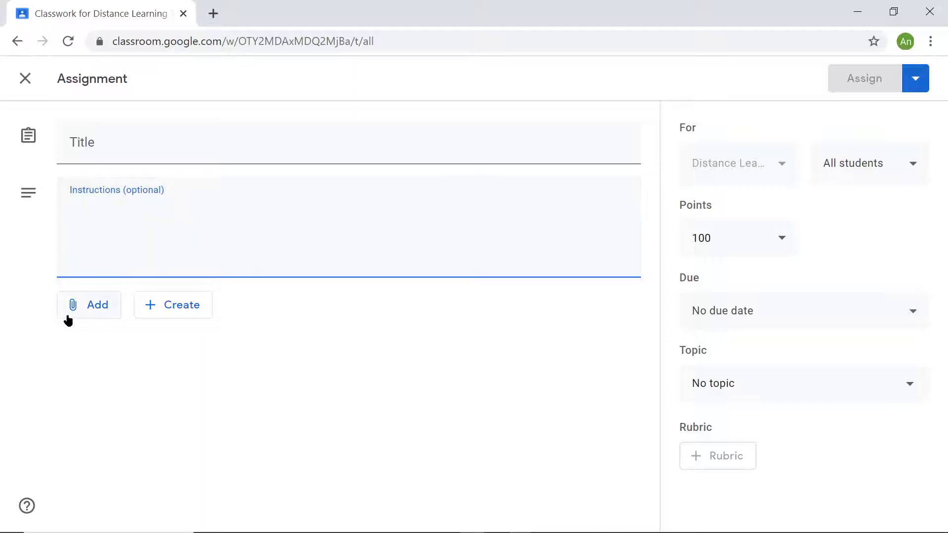
{"action": "left_click", "coordinate": [85, 311]}
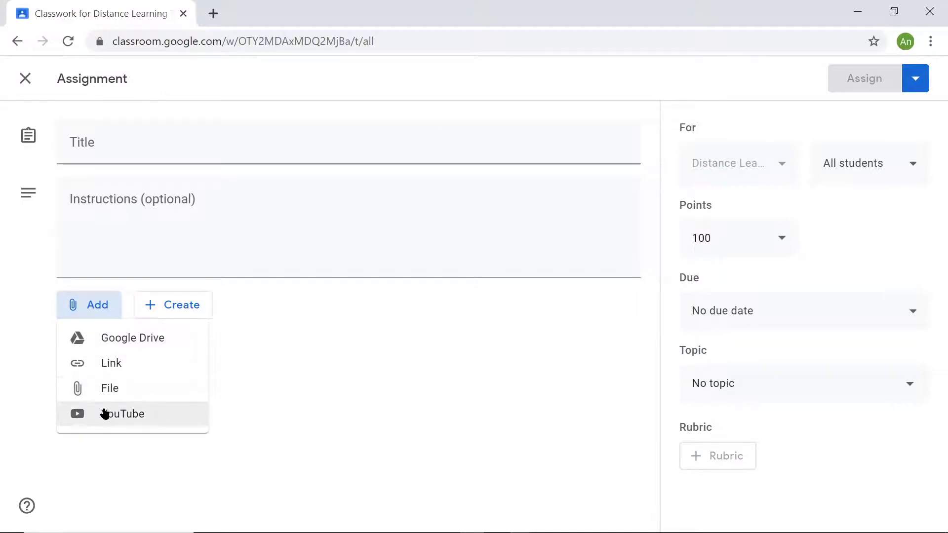
{"action": "left_click", "coordinate": [178, 310]}
{"action": "left_click", "coordinate": [164, 309]}
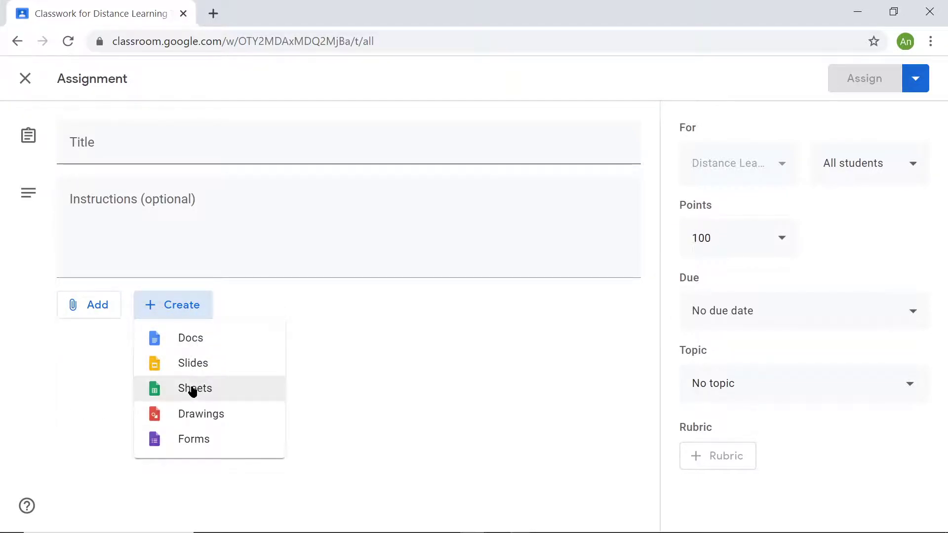
{"action": "left_click", "coordinate": [474, 412]}
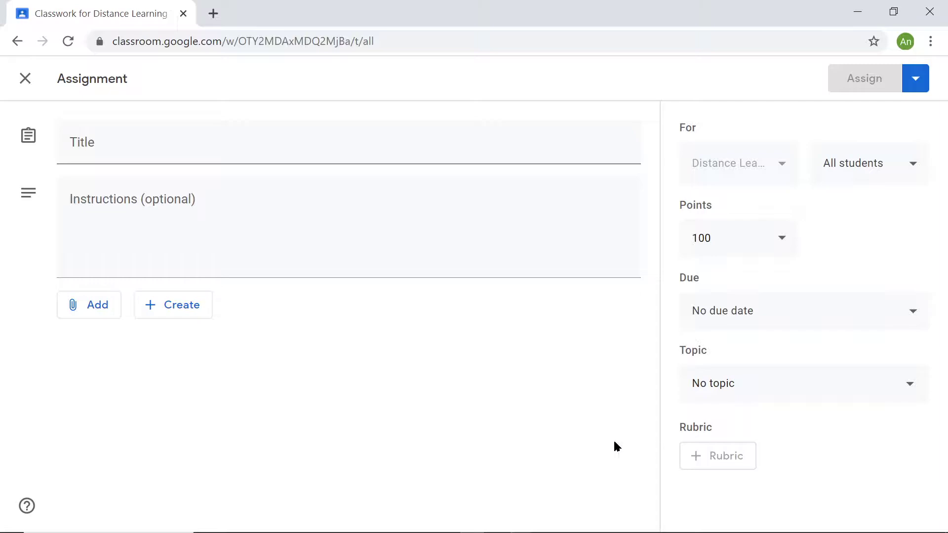
- View the Google Drive file picker for the assignment's attachments, close it, and discard the assignment draft
{"action": "left_click", "coordinate": [231, 148]}
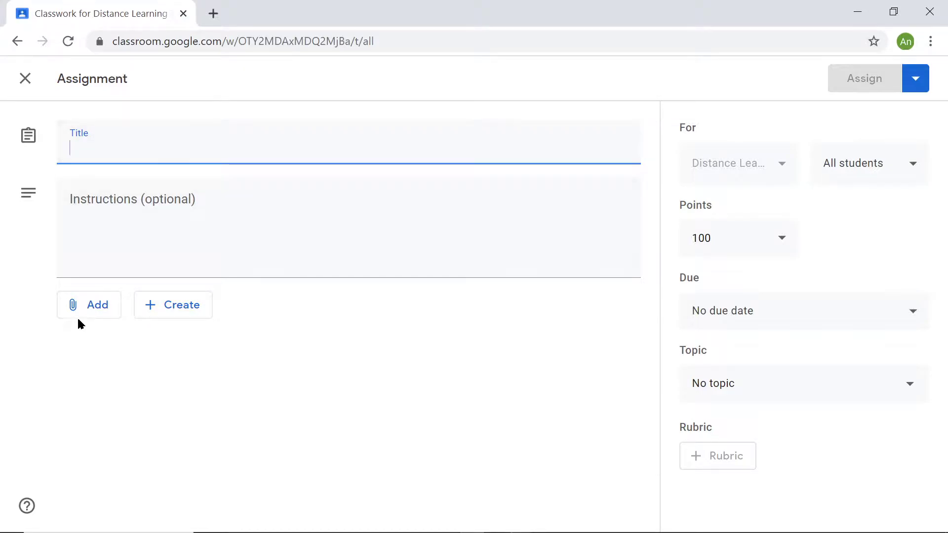
{"action": "left_click", "coordinate": [91, 307]}
{"action": "left_click", "coordinate": [102, 338]}
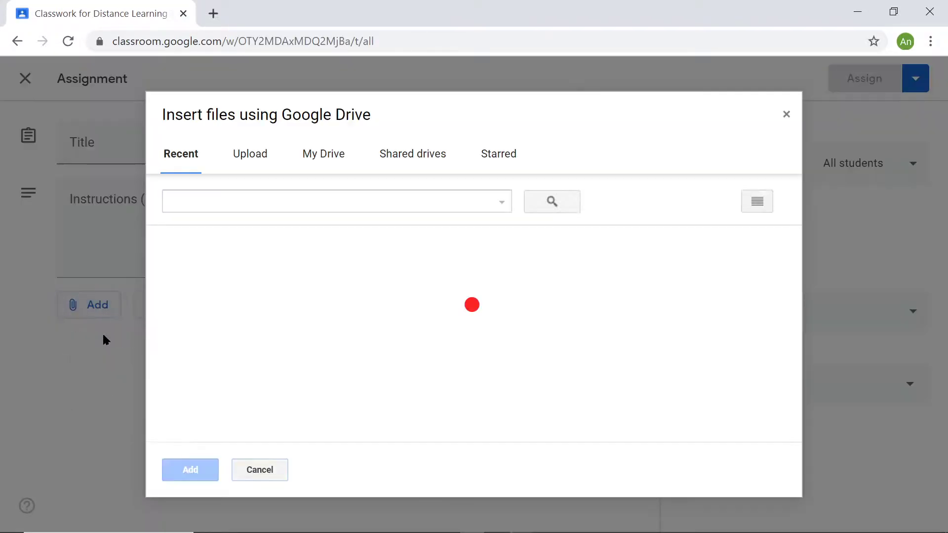
{"action": "left_click", "coordinate": [787, 115]}
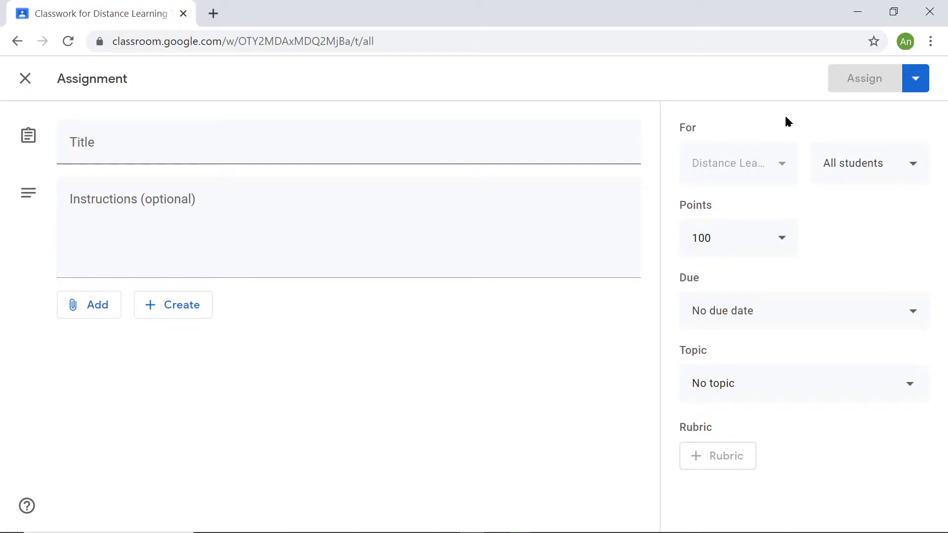
{"action": "left_click", "coordinate": [922, 79]}
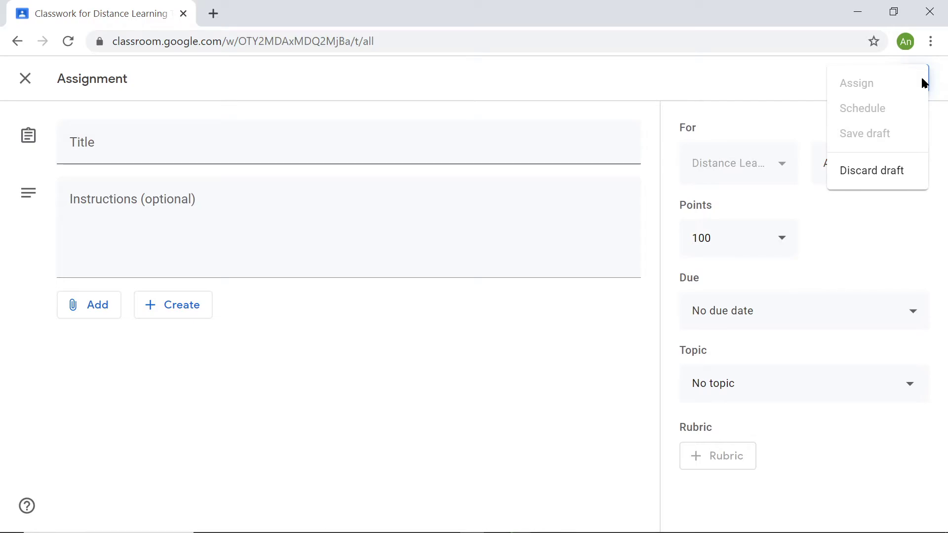
{"action": "left_click", "coordinate": [878, 172]}
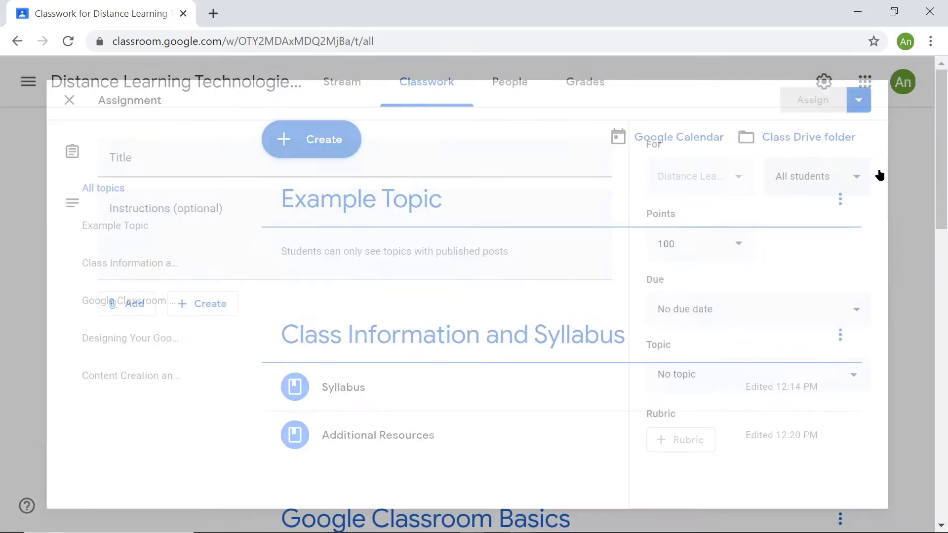